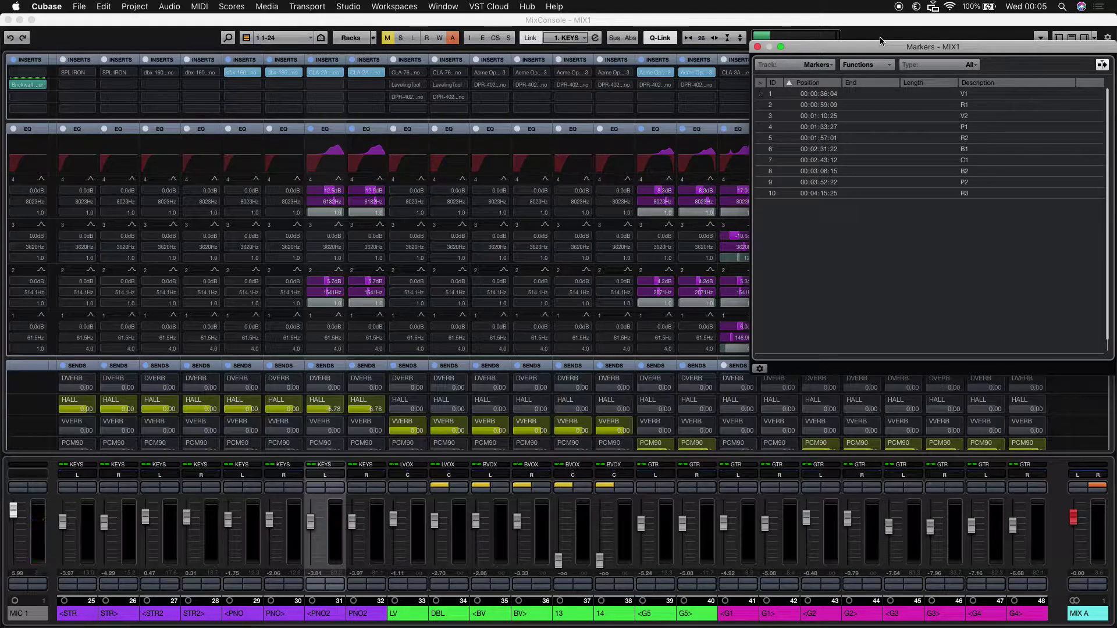
Step: Start playback and minimize the Markers window so the mixer is unobstructed
{"action": "key", "text": "space"}
{"action": "key", "text": "super+m"}
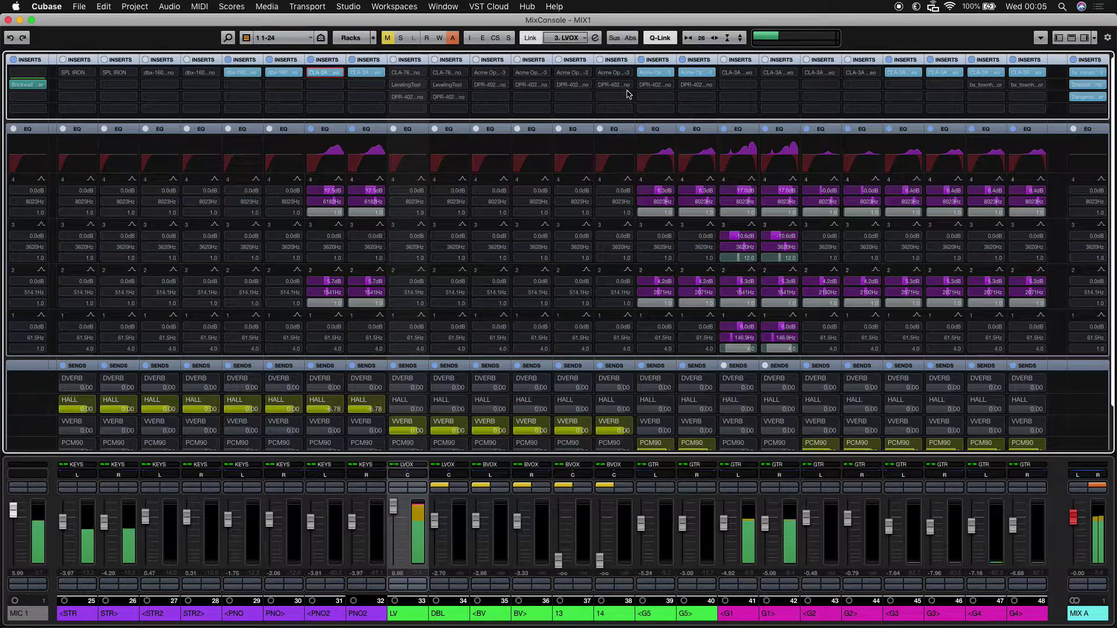
Step: Turn on the DPR-402 in the LV channel's third insert, lower its threshold, and compare the vocal with it bypassed and active
{"action": "left_click", "coordinate": [394, 102]}
{"action": "left_click", "coordinate": [406, 98]}
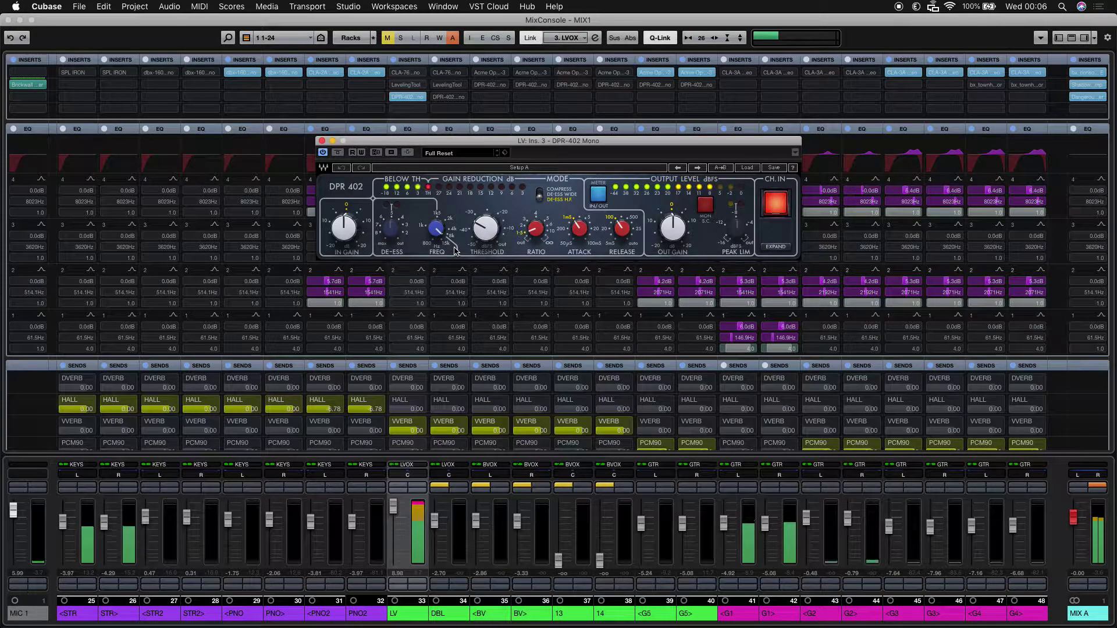
{"action": "left_click_drag", "start_coordinate": [486, 228], "coordinate": [437, 237]}
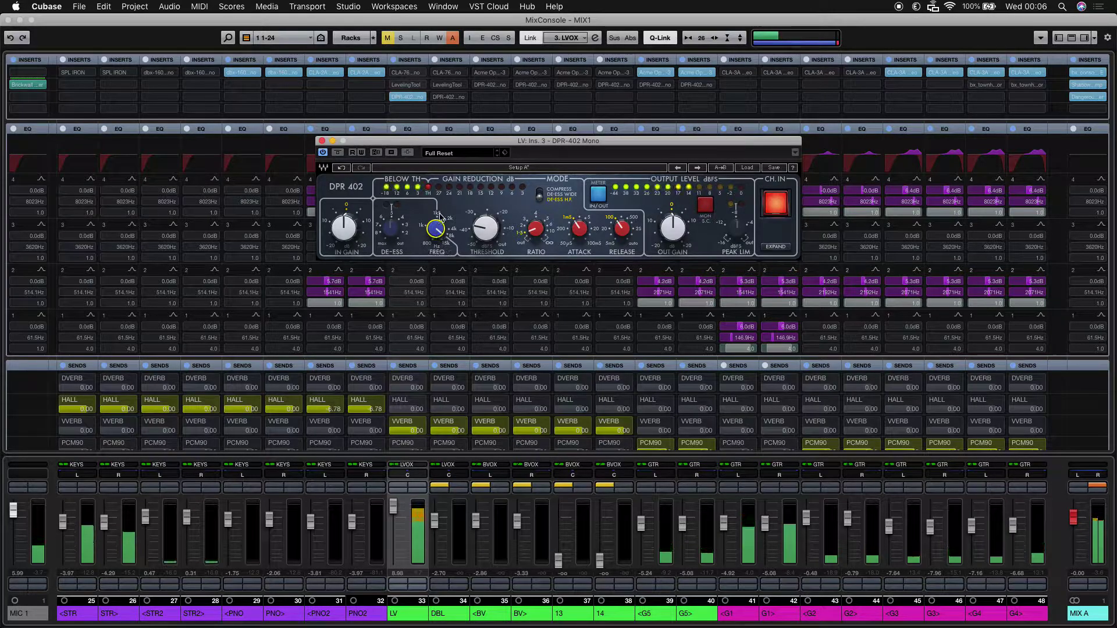
{"action": "left_click", "coordinate": [337, 154]}
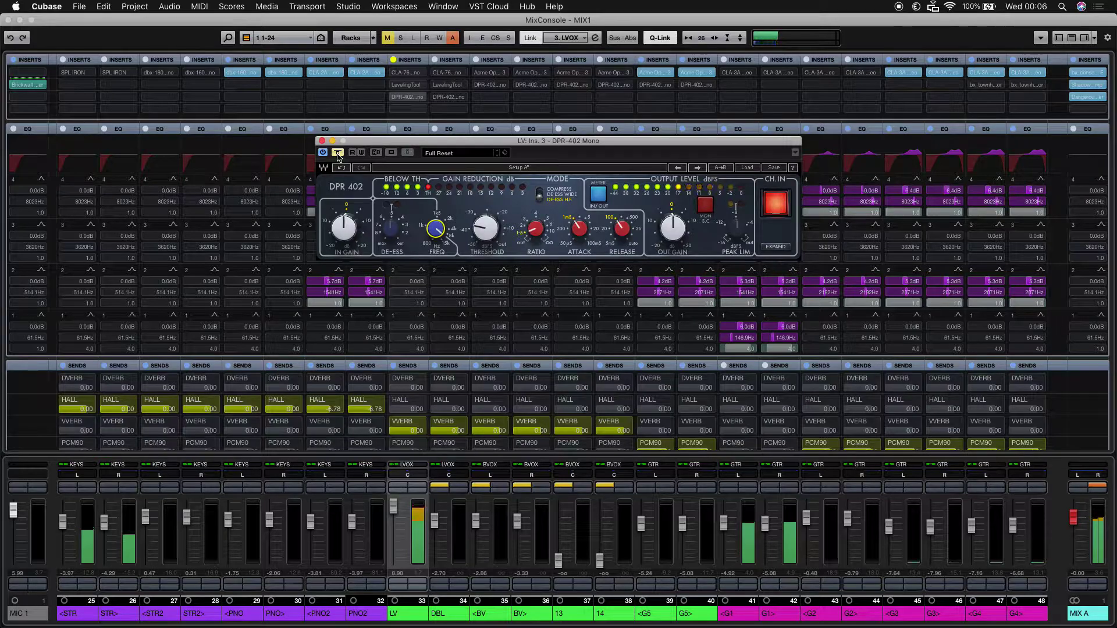
{"action": "left_click", "coordinate": [337, 153]}
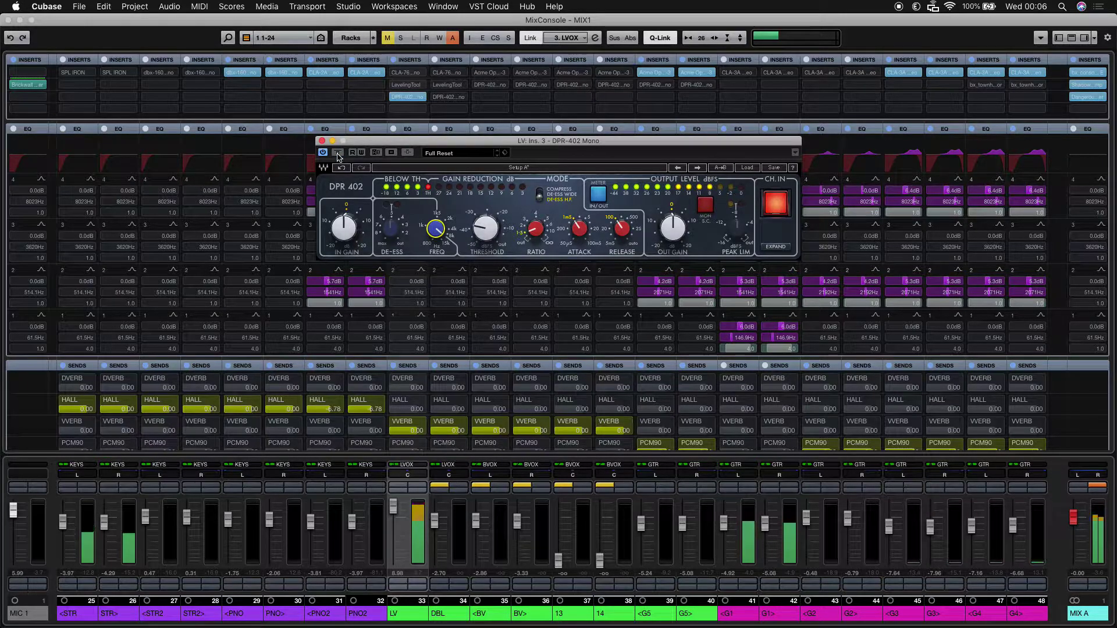
Step: Set the DPR-402 threshold to about -42.2 dB and its de-ess frequency to around 11.32 kHz, and close the plug-in
{"action": "mouse_move", "coordinate": [438, 239]}
{"action": "left_click_drag", "start_coordinate": [488, 239], "coordinate": [488, 249]}
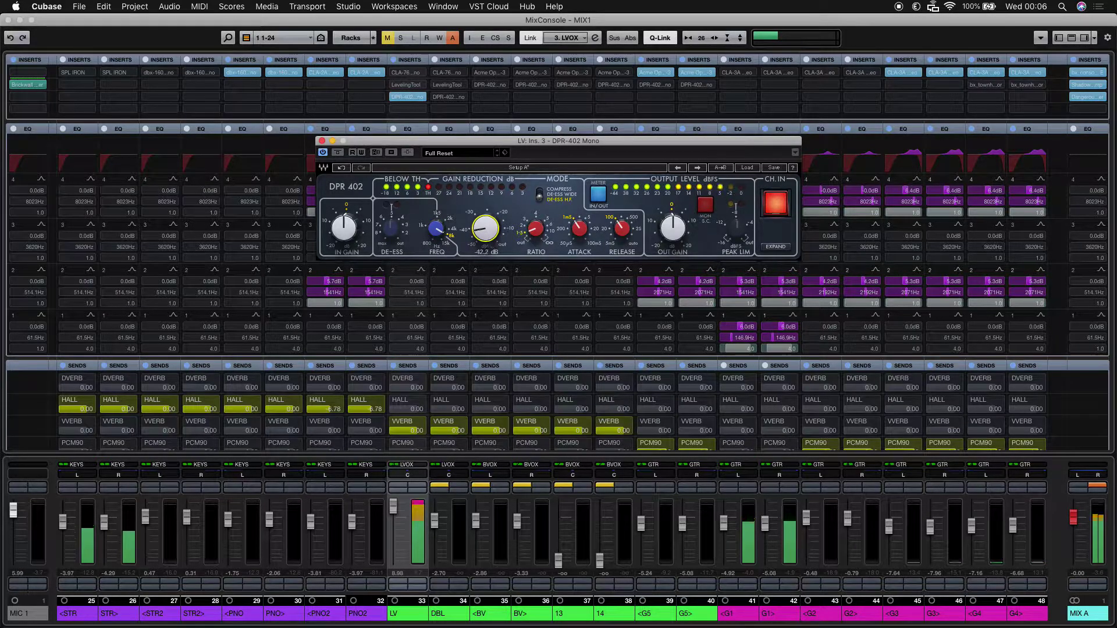
{"action": "left_click", "coordinate": [447, 218]}
{"action": "left_click_drag", "start_coordinate": [438, 228], "coordinate": [437, 203]}
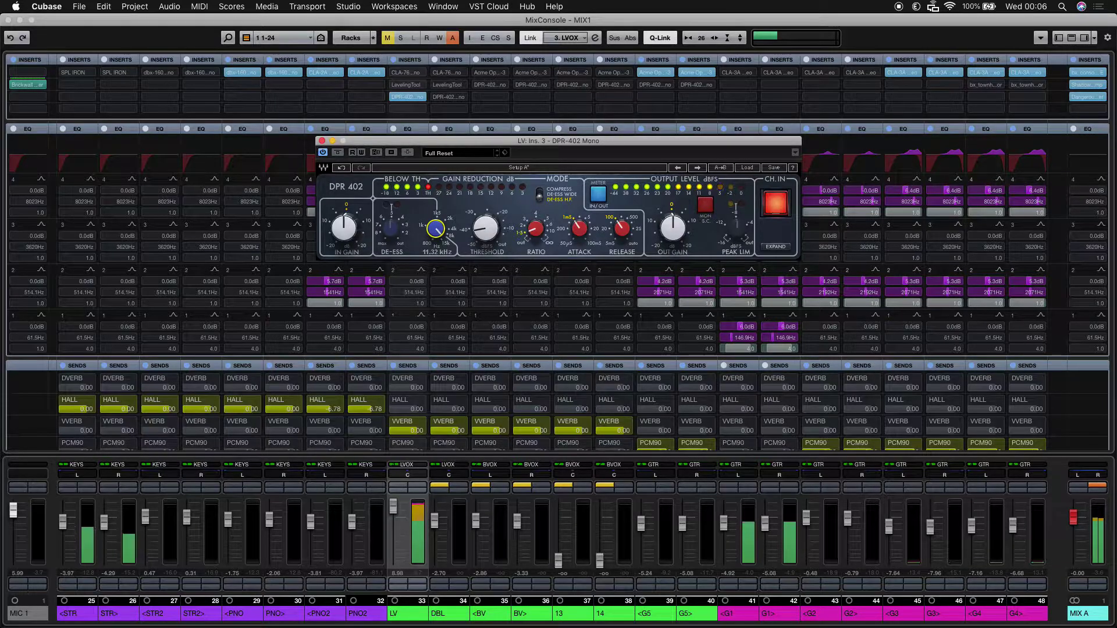
{"action": "left_click_drag", "start_coordinate": [436, 229], "coordinate": [436, 235]}
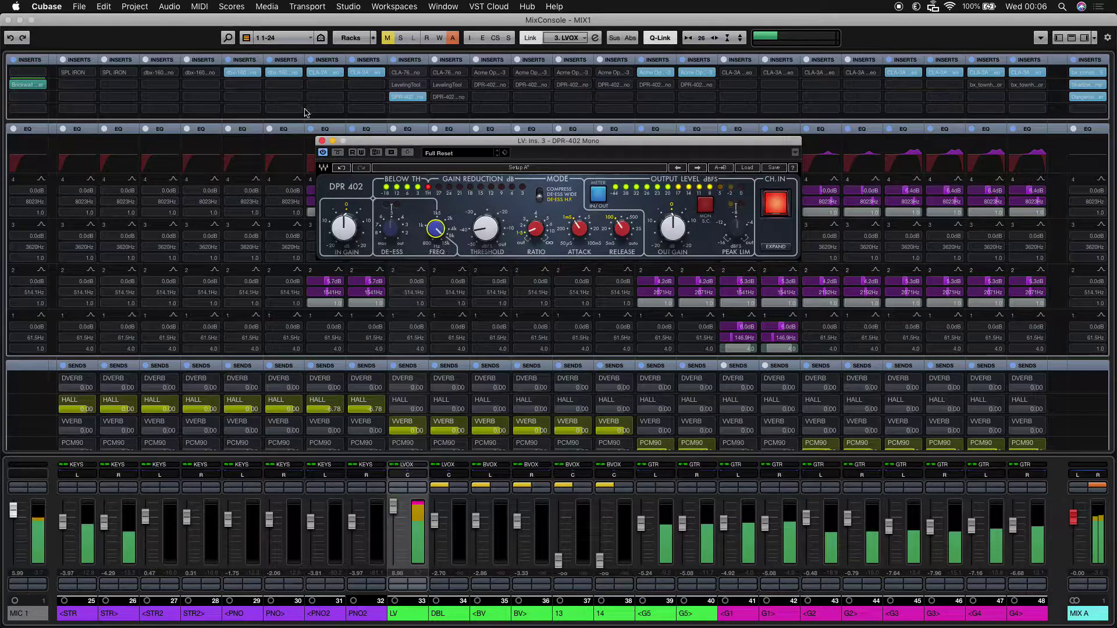
{"action": "left_click", "coordinate": [321, 141]}
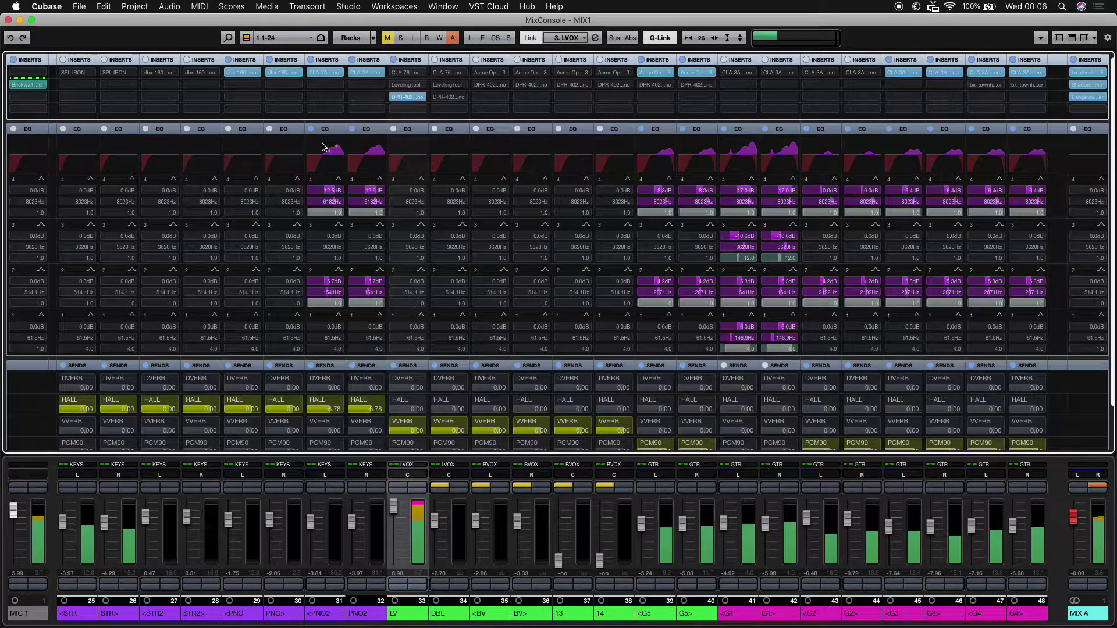
Step: Turn on the CLA-76 compressor in the LV channel's first insert, adjust its attack and release, and close it
{"action": "key", "text": "alt+Return"}
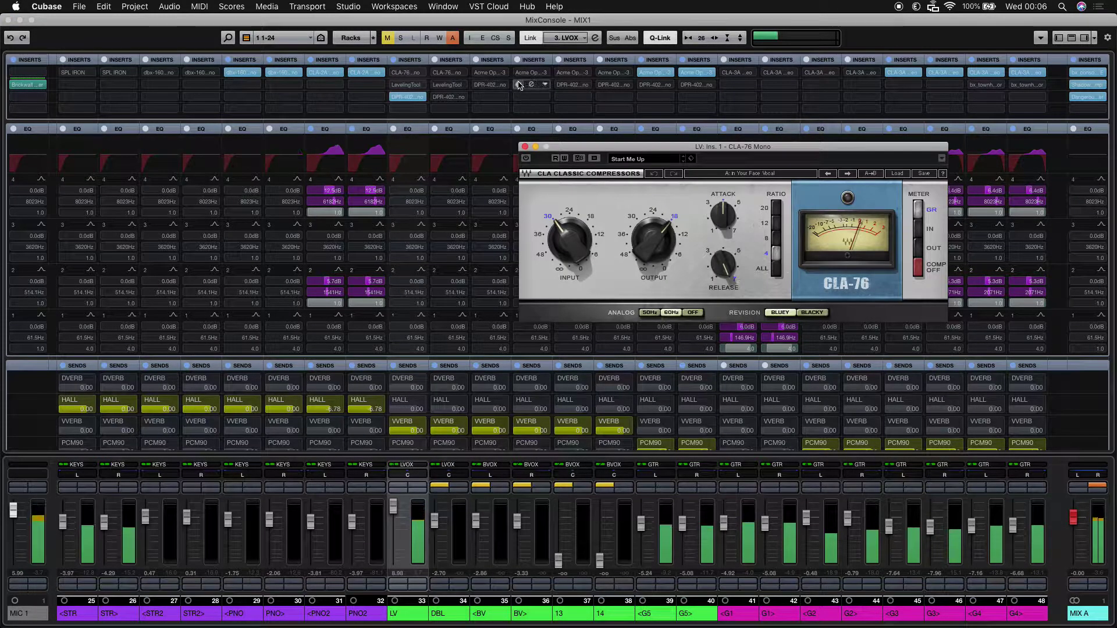
{"action": "left_click", "coordinate": [525, 159]}
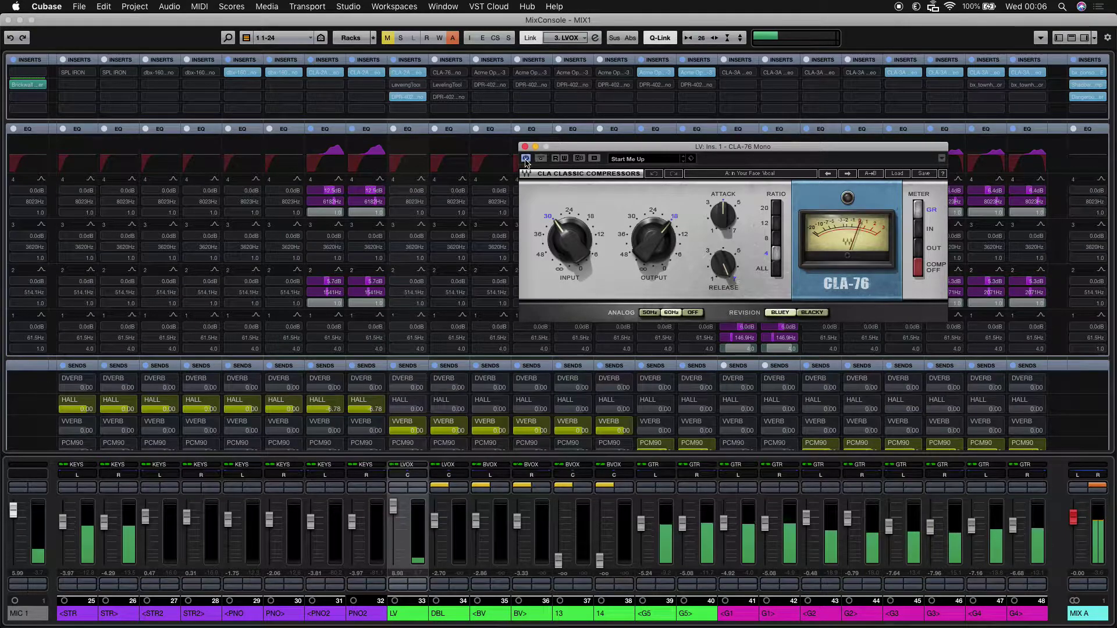
{"action": "left_click_drag", "start_coordinate": [651, 151], "coordinate": [444, 171]}
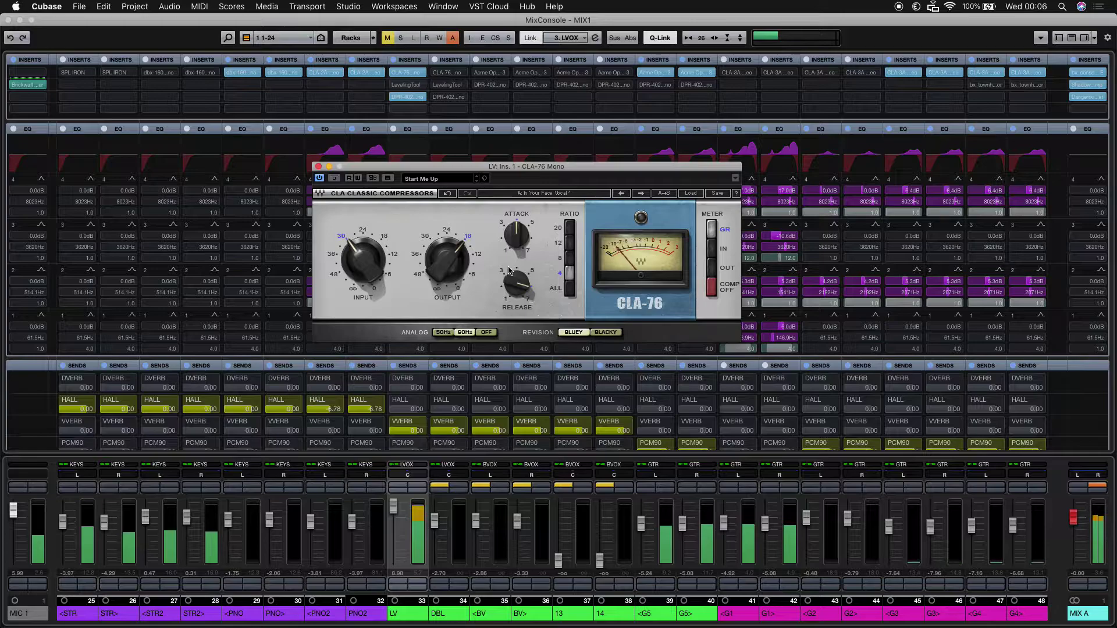
{"action": "key", "text": "super+w"}
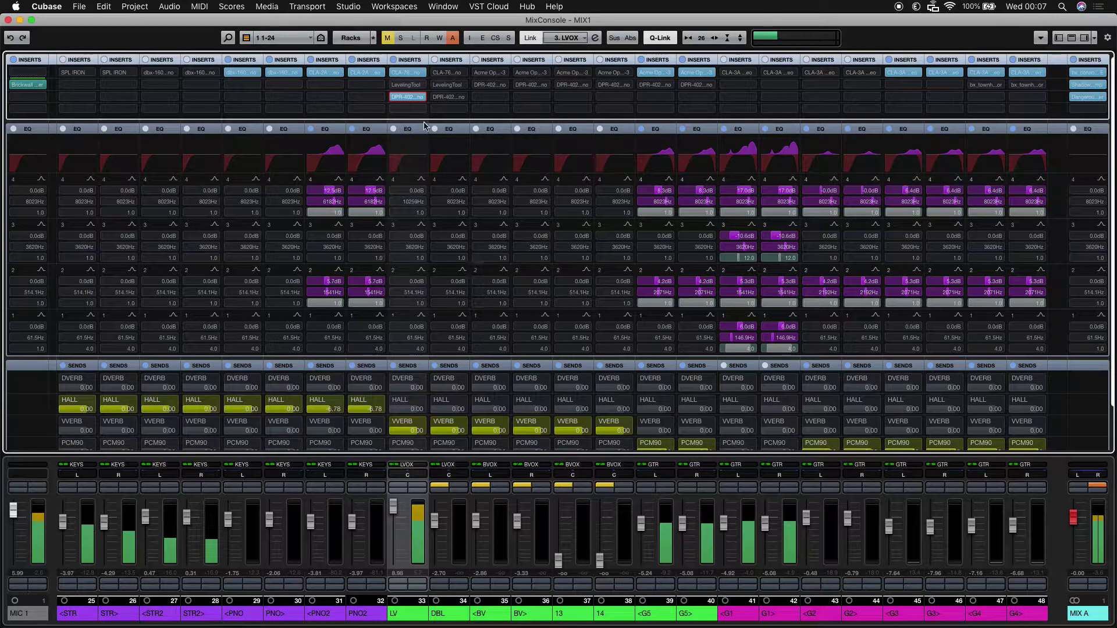
Step: Replace the LV channel's third insert with SPL De-Esser, enable Male/Female, raise S-Reduction, and stop playback after closing the plug-in
{"action": "left_click", "coordinate": [408, 98]}
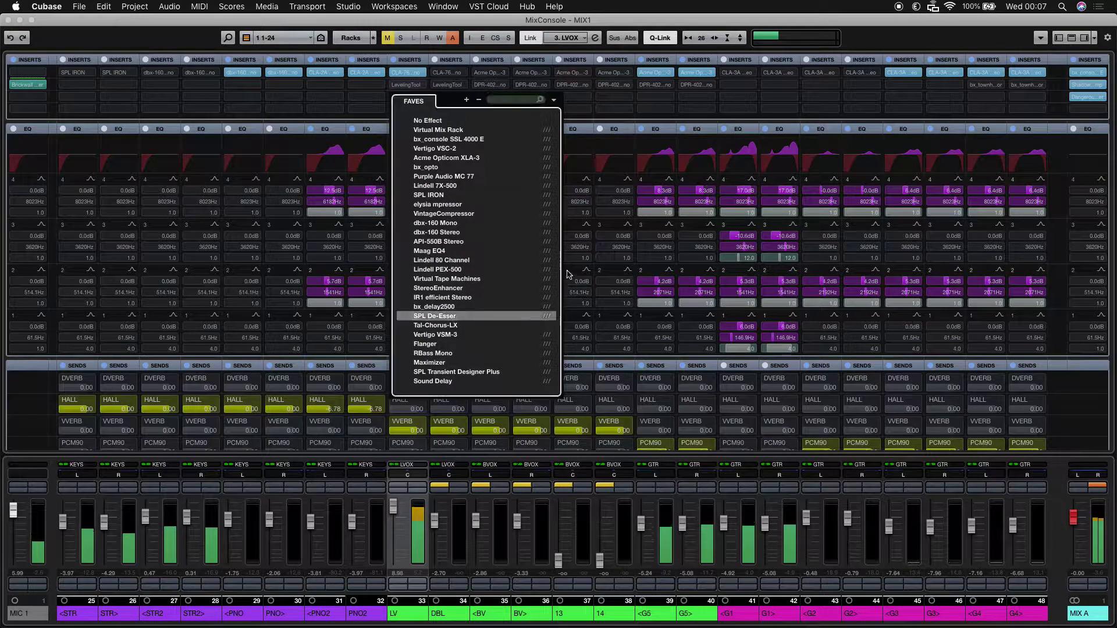
{"action": "key", "text": "Return"}
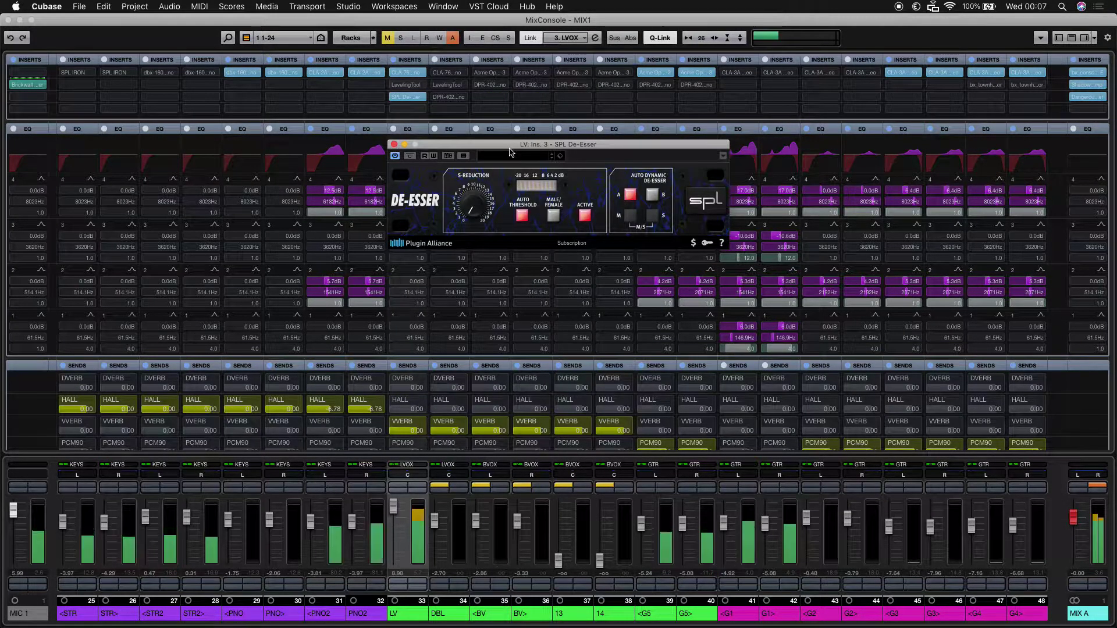
{"action": "left_click", "coordinate": [553, 216]}
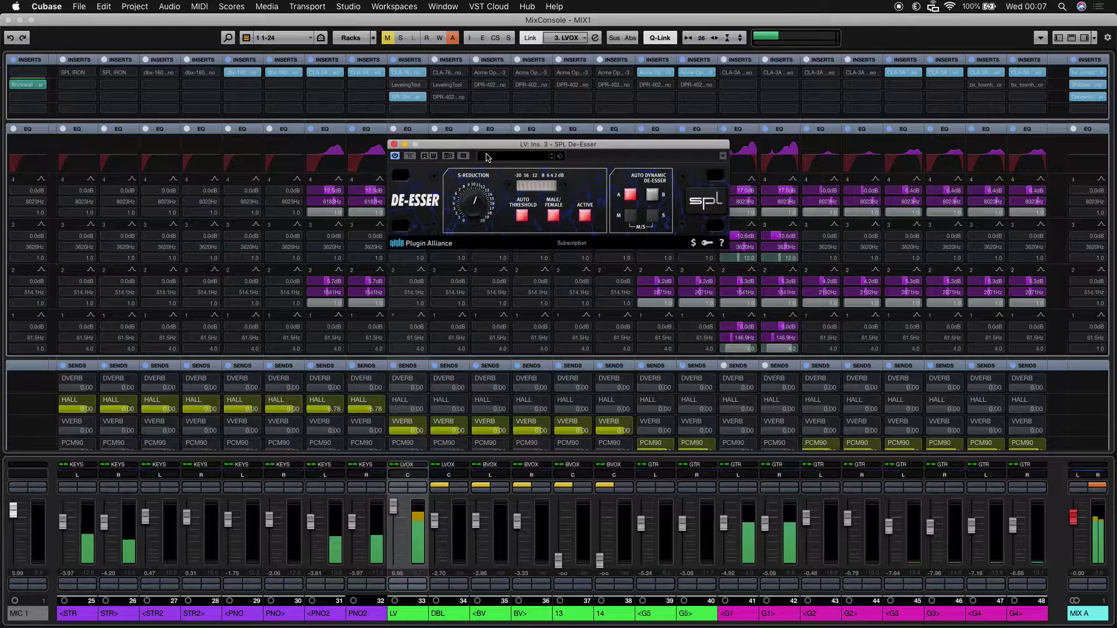
{"action": "left_click", "coordinate": [394, 144]}
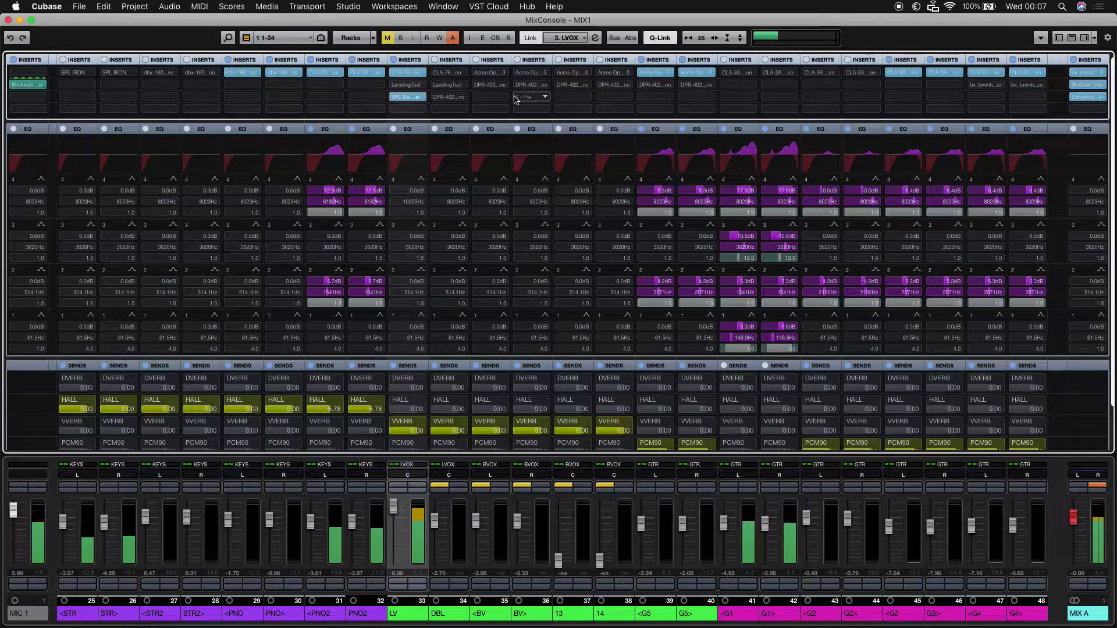
{"action": "key", "text": "space"}
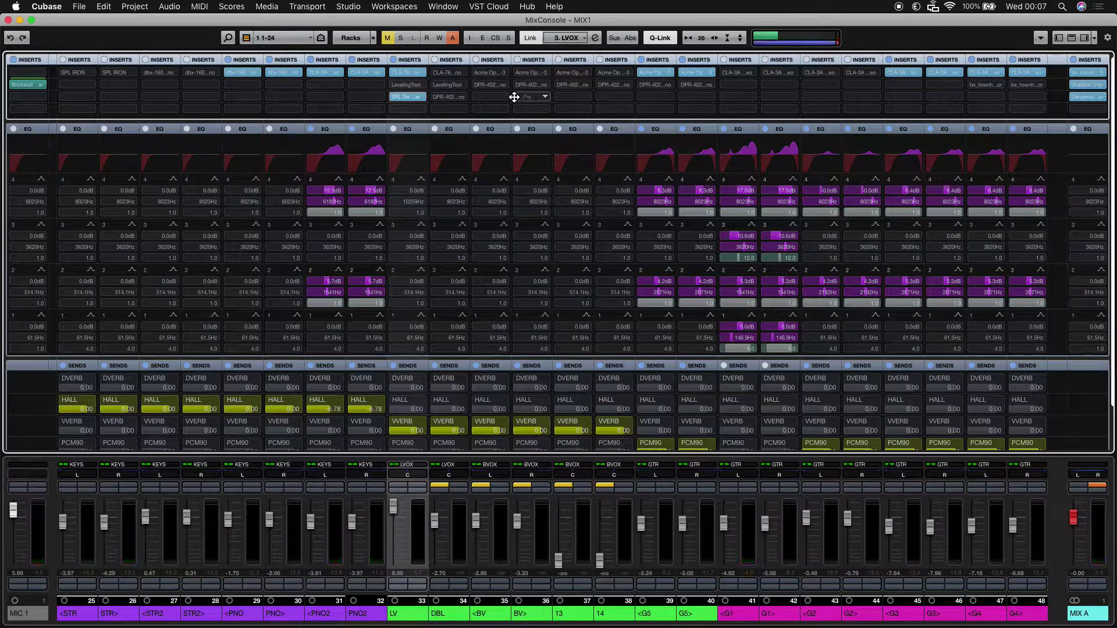
Step: Resume playback and compare the lead vocal with the SPL De-Esser bypassed and active, closing its window when finished
{"action": "key", "text": "space"}
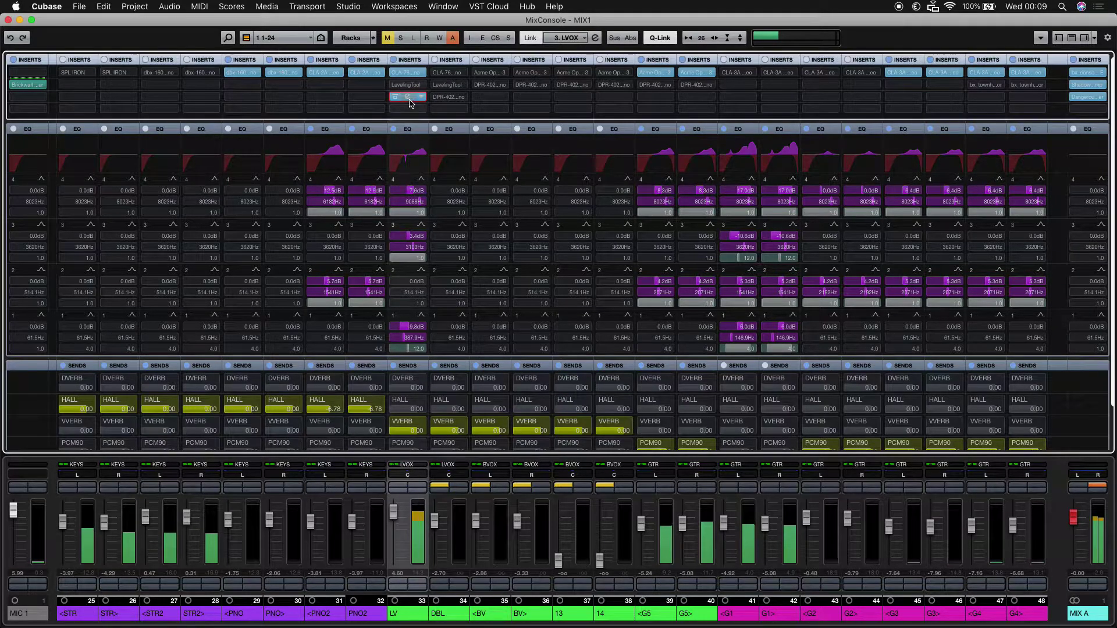
{"action": "left_click", "coordinate": [408, 97]}
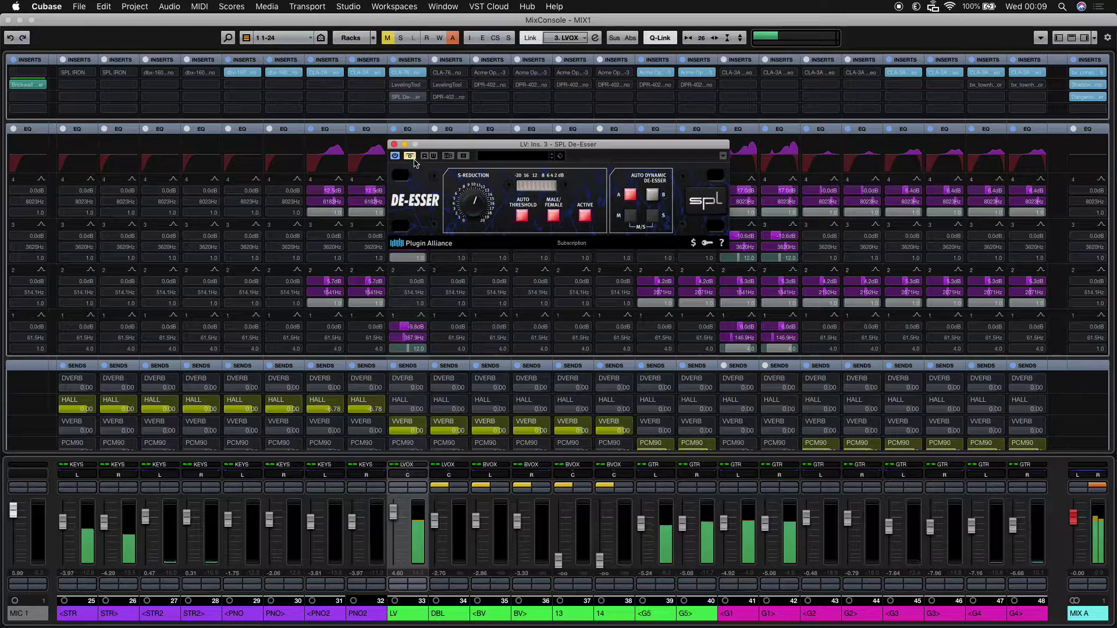
{"action": "left_click", "coordinate": [411, 156]}
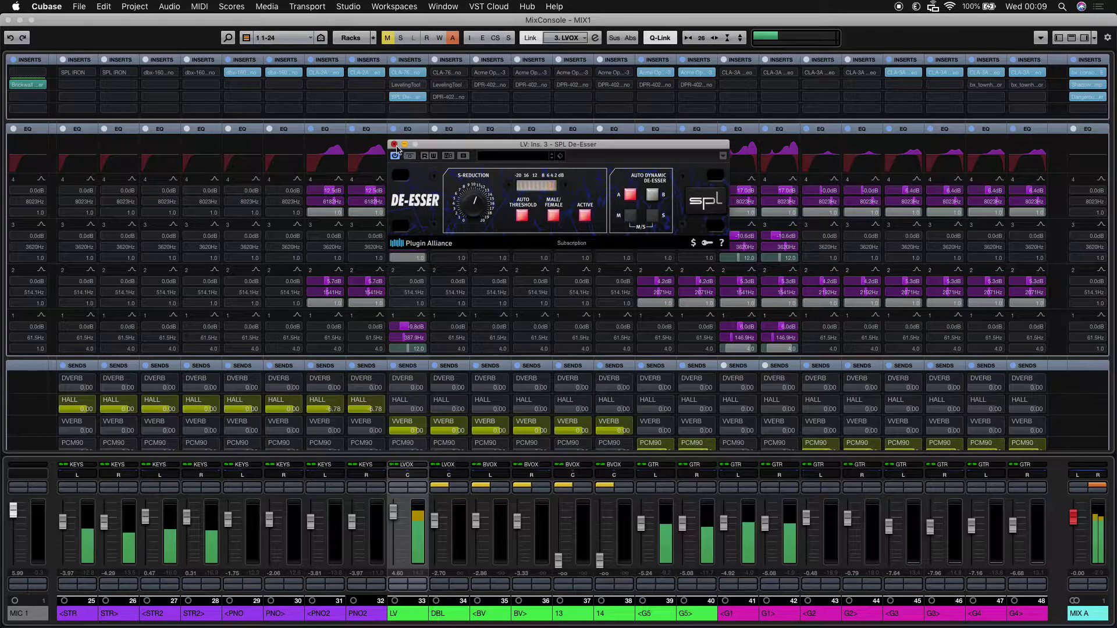
{"action": "left_click", "coordinate": [394, 144]}
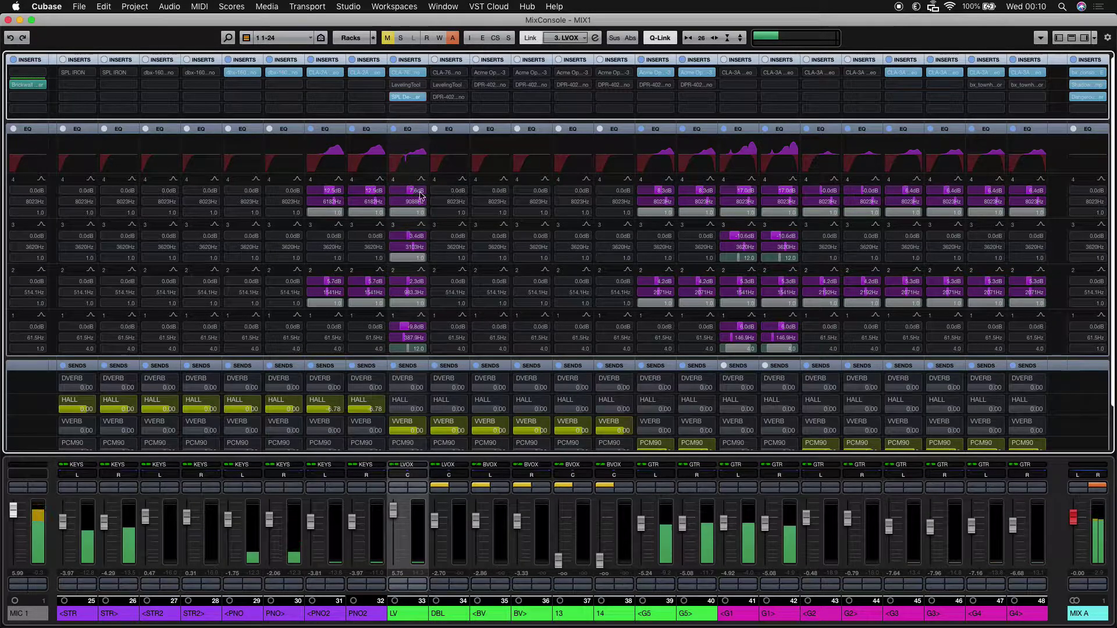
Step: Examine the LV channel settings, including its inserts, channel strip, sends and direct routing, and close the window
{"action": "key", "text": "e"}
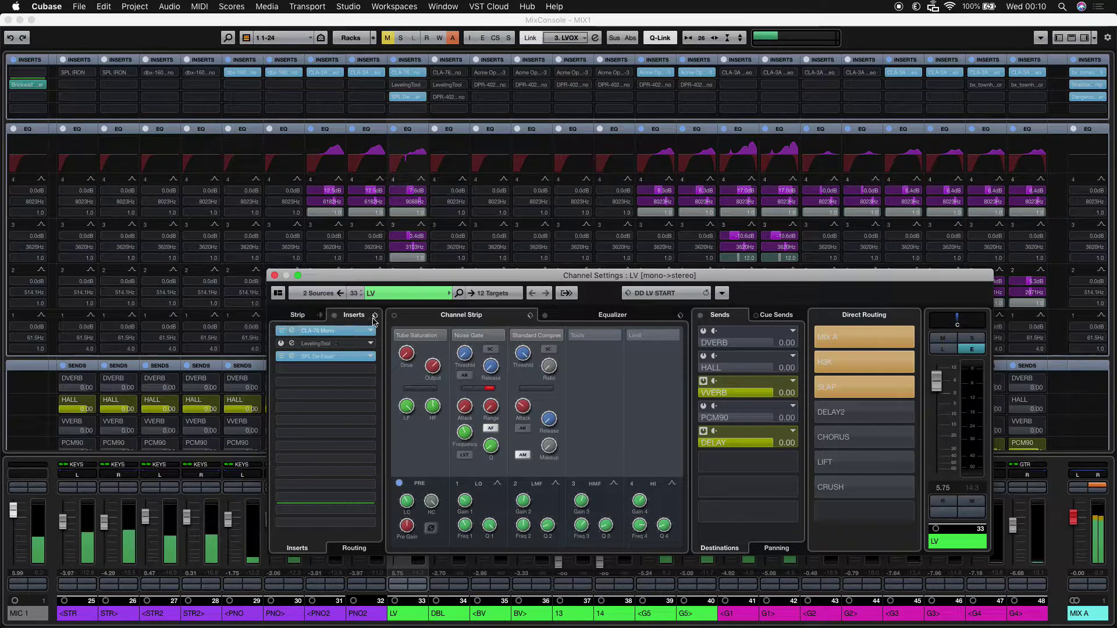
{"action": "key", "text": "super+w"}
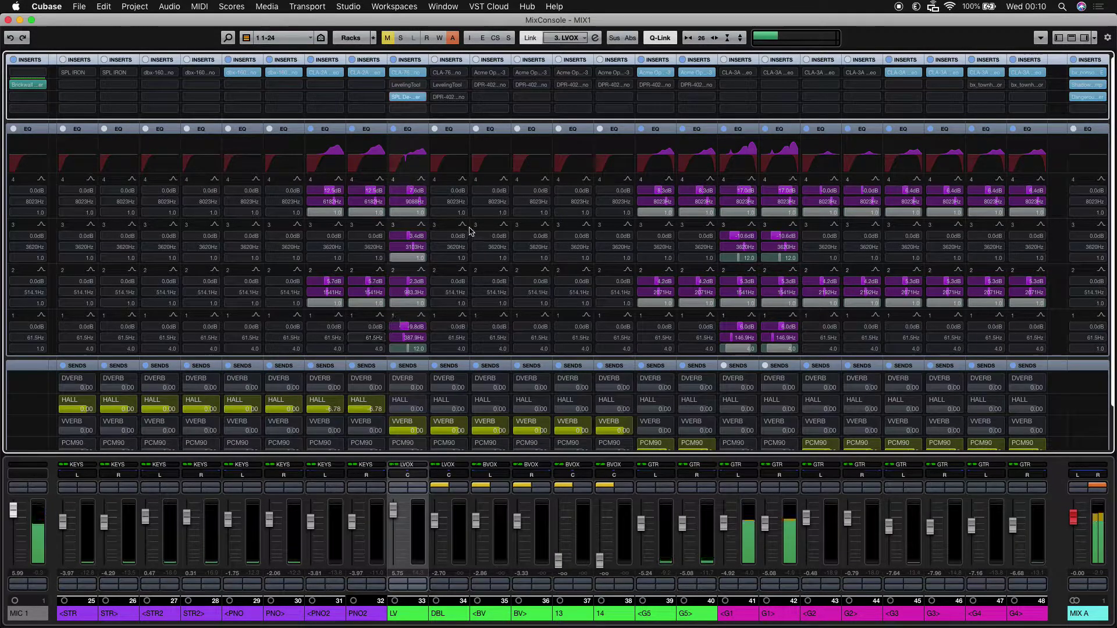
{"action": "key", "text": "e"}
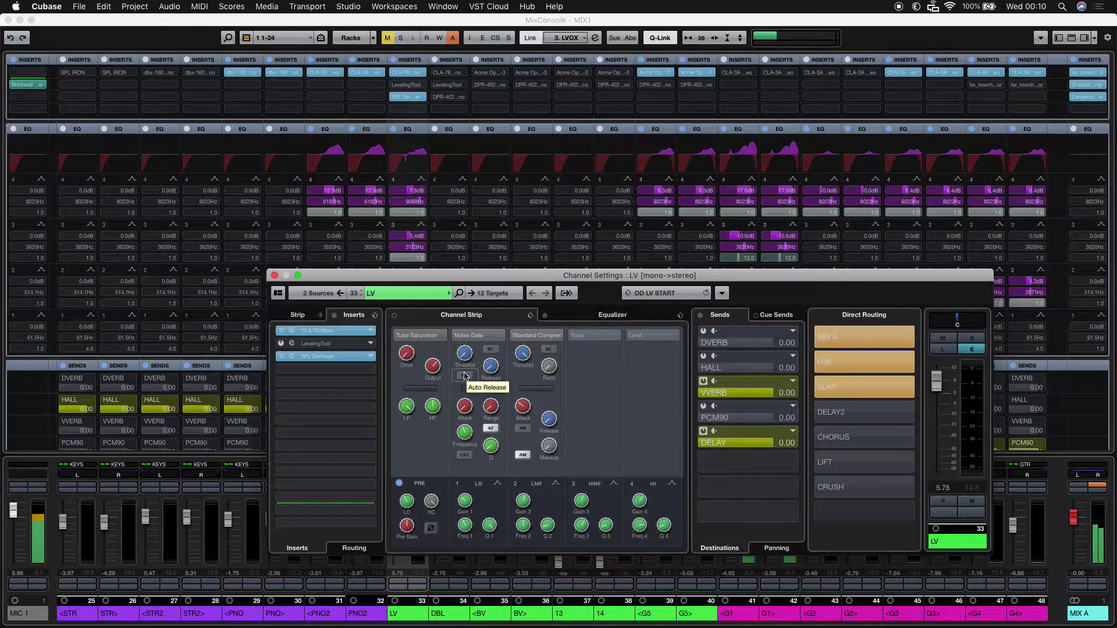
{"action": "key", "text": "e"}
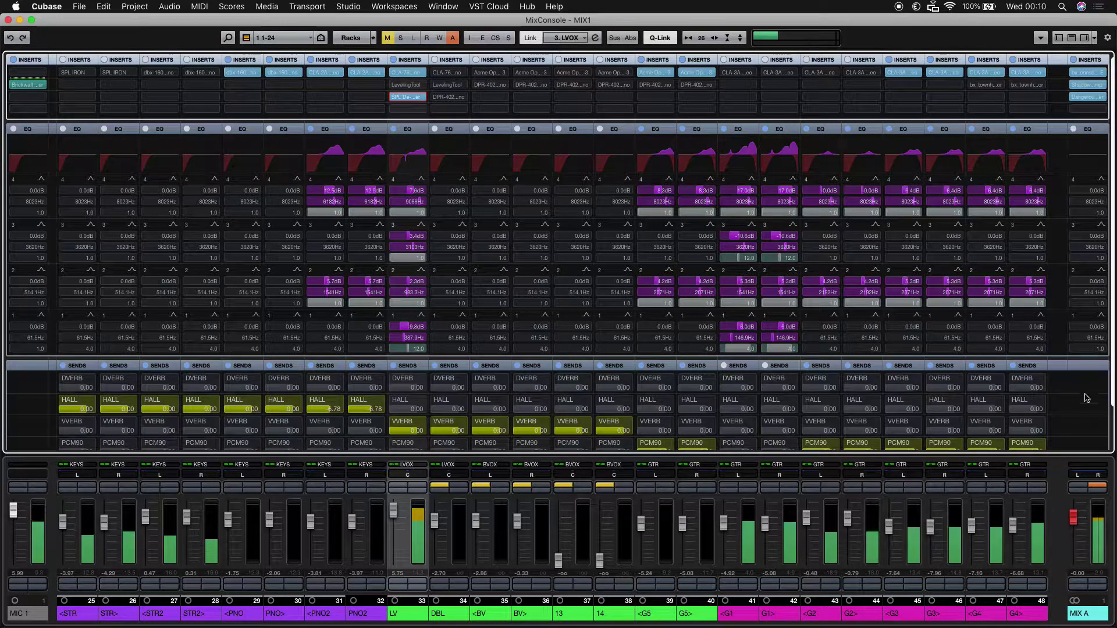
Step: Review the LV channel's sends and direct routing in the mixer racks
{"action": "scroll", "coordinate": [1079, 388], "scroll_direction": "down", "scroll_amount": 3}
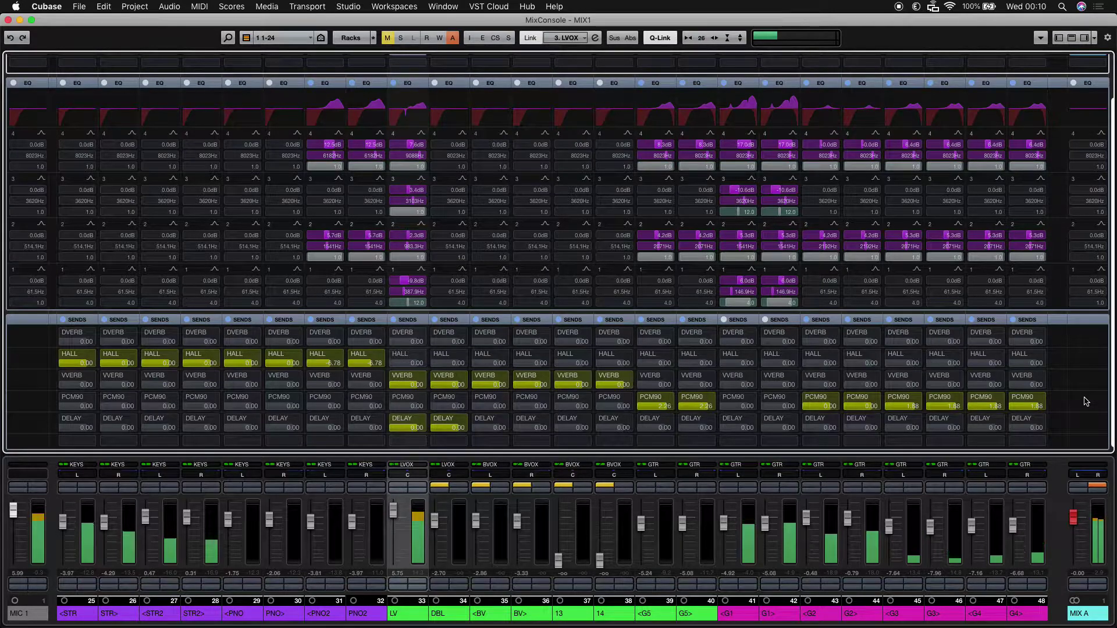
{"action": "scroll", "coordinate": [1085, 402], "scroll_direction": "down", "scroll_amount": 3}
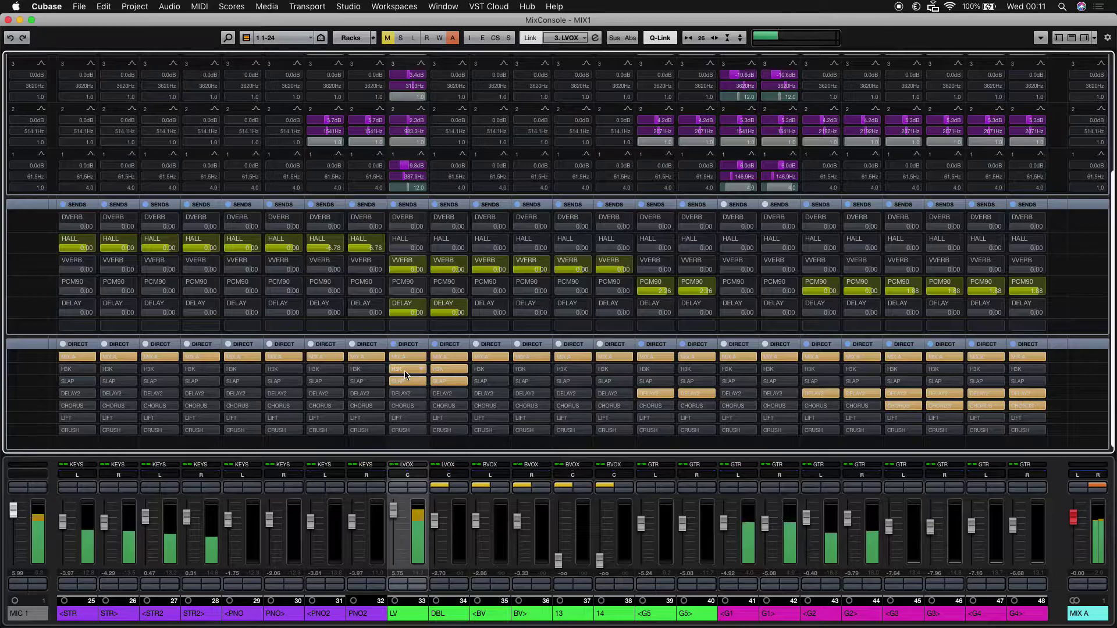
{"action": "key", "text": "d"}
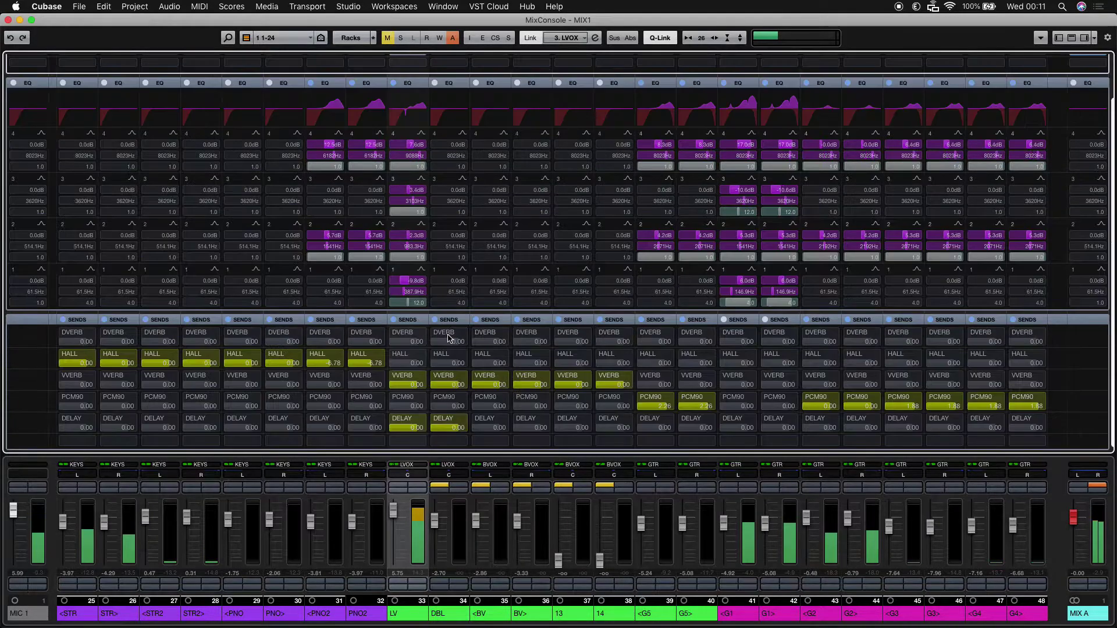
Step: Show the mix channels configuration and close the Cloner plug-in on the H3K channel
{"action": "key", "text": "3"}
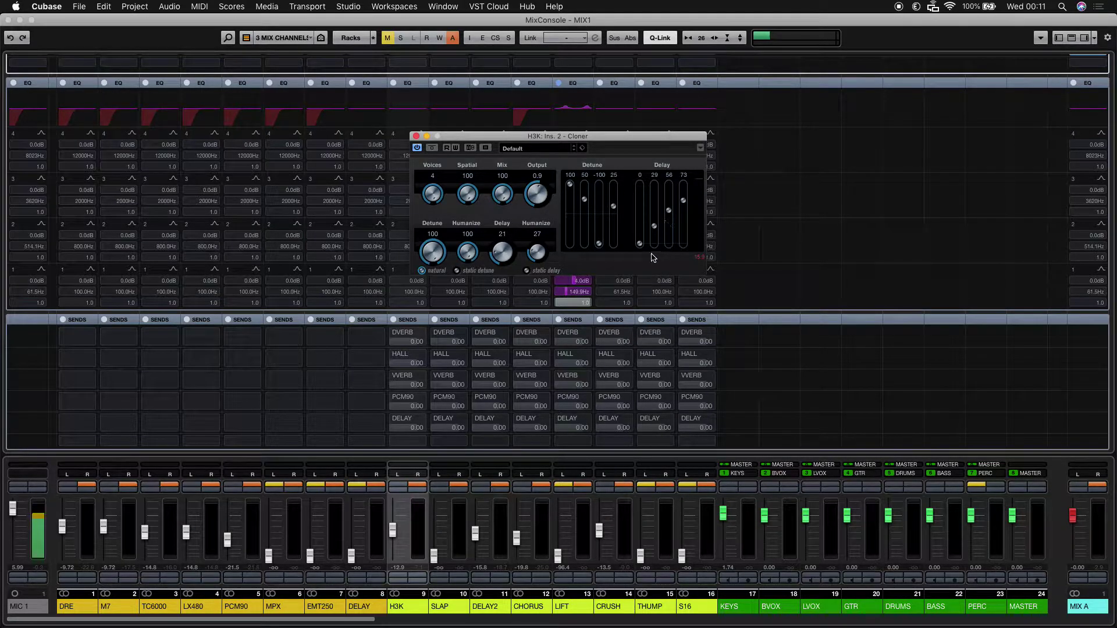
{"action": "key", "text": "super+w"}
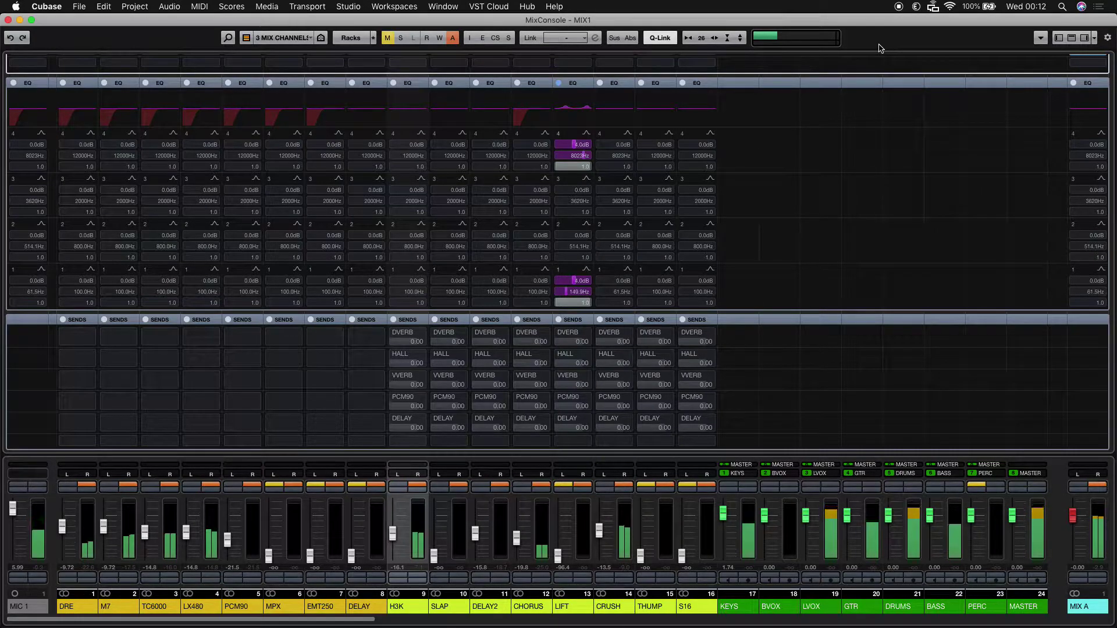
Step: Inspect the IR1 efficient Stereo reverb on EMT250 and the bx_delay2500 on DELAY, and close the plug-in windows
{"action": "key", "text": "Right"}
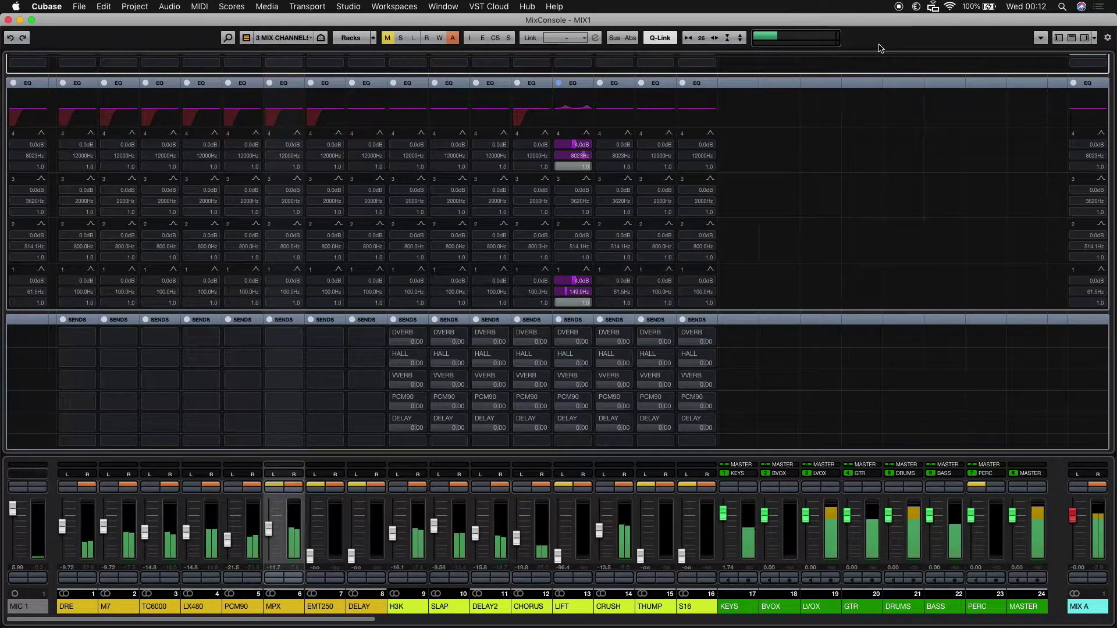
{"action": "key", "text": "Right"}
{"action": "key", "text": "Return"}
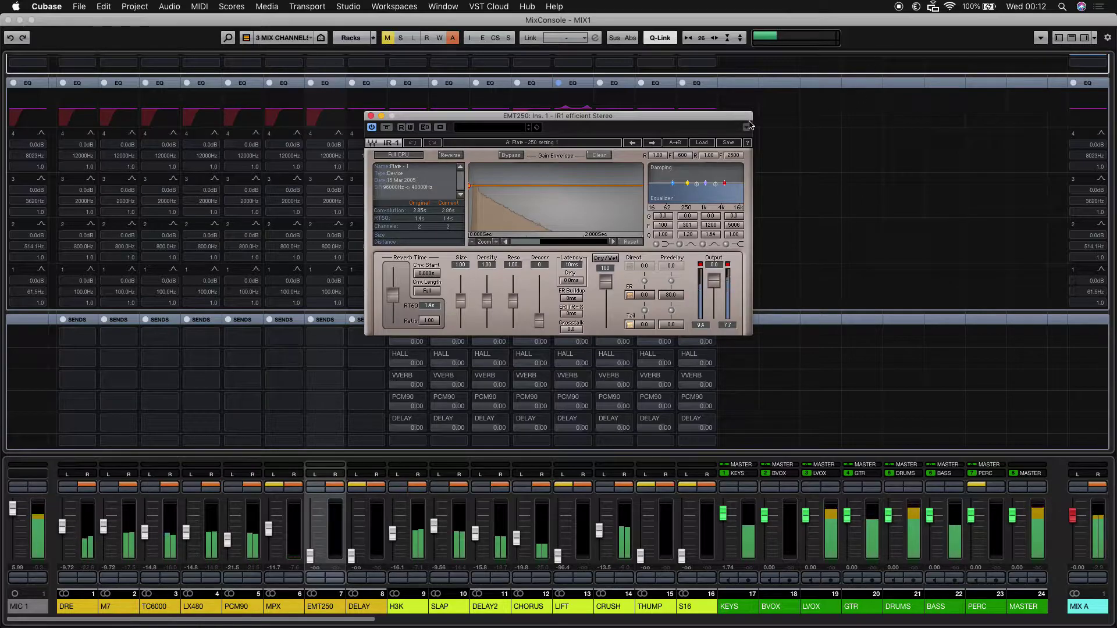
{"action": "key", "text": "Return"}
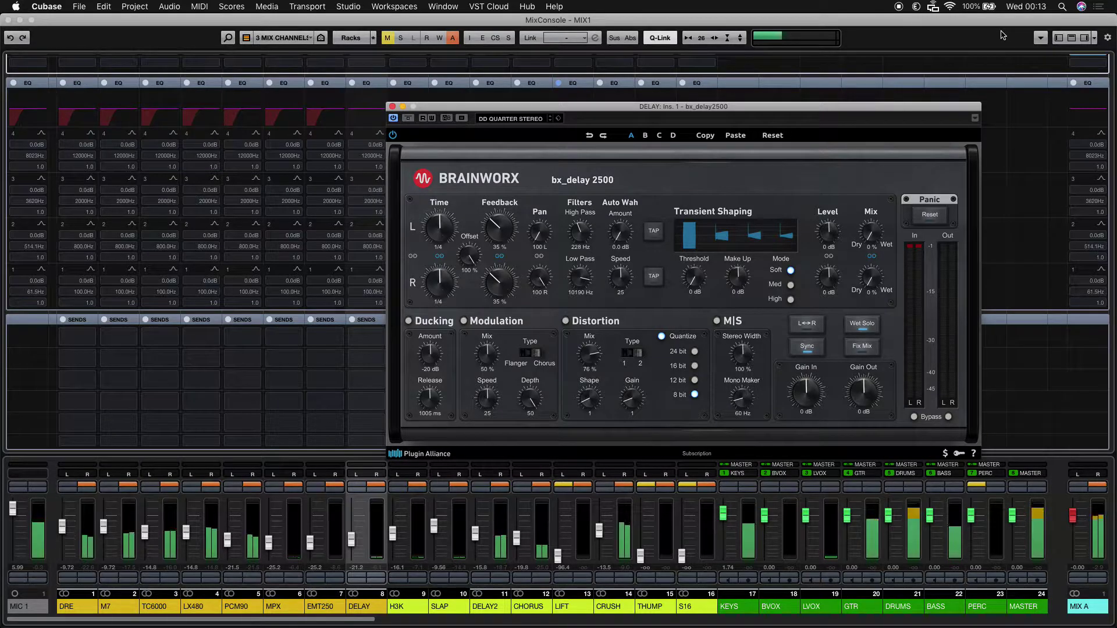
{"action": "key", "text": "super+w"}
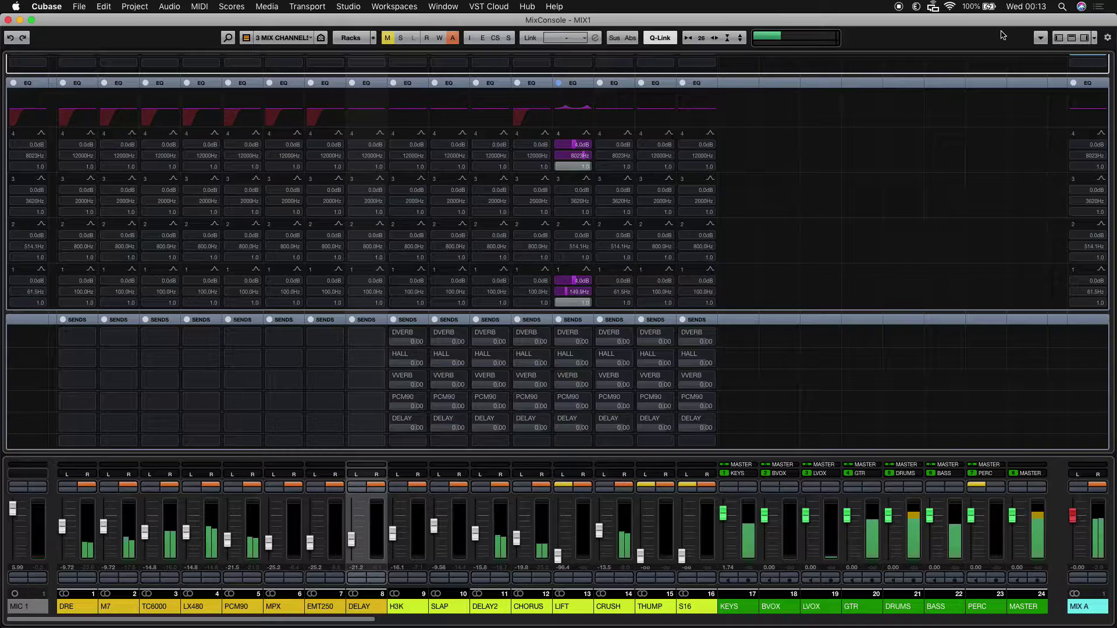
Step: Play the song and review channel levels in the 3 MIX CHANNELS and 1 1-24 mixer configurations
{"action": "key", "text": "space"}
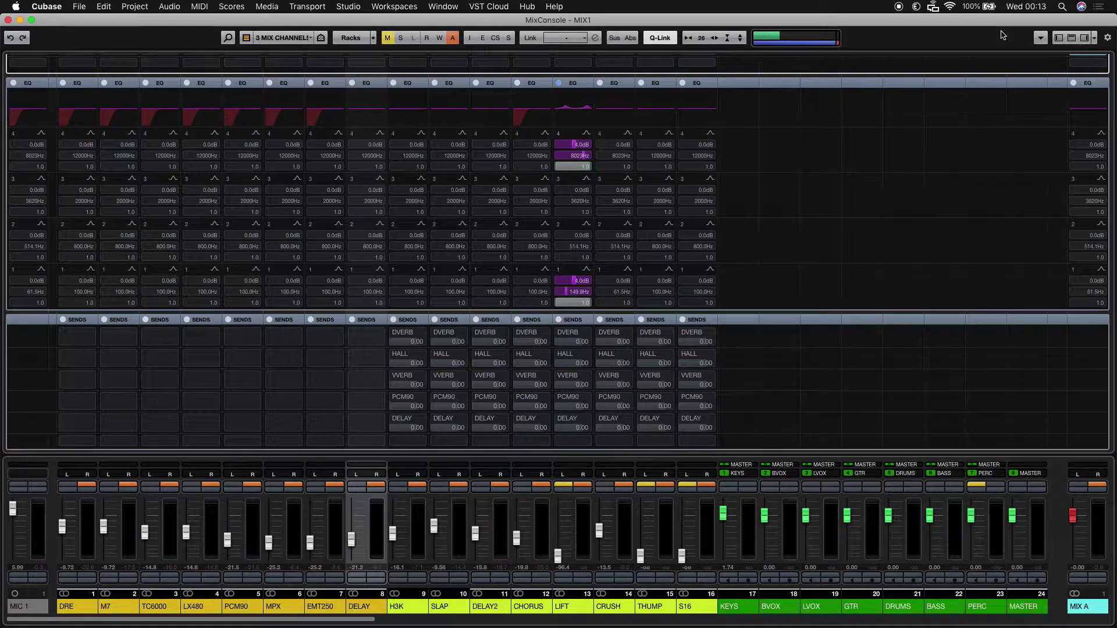
{"action": "key", "text": "space"}
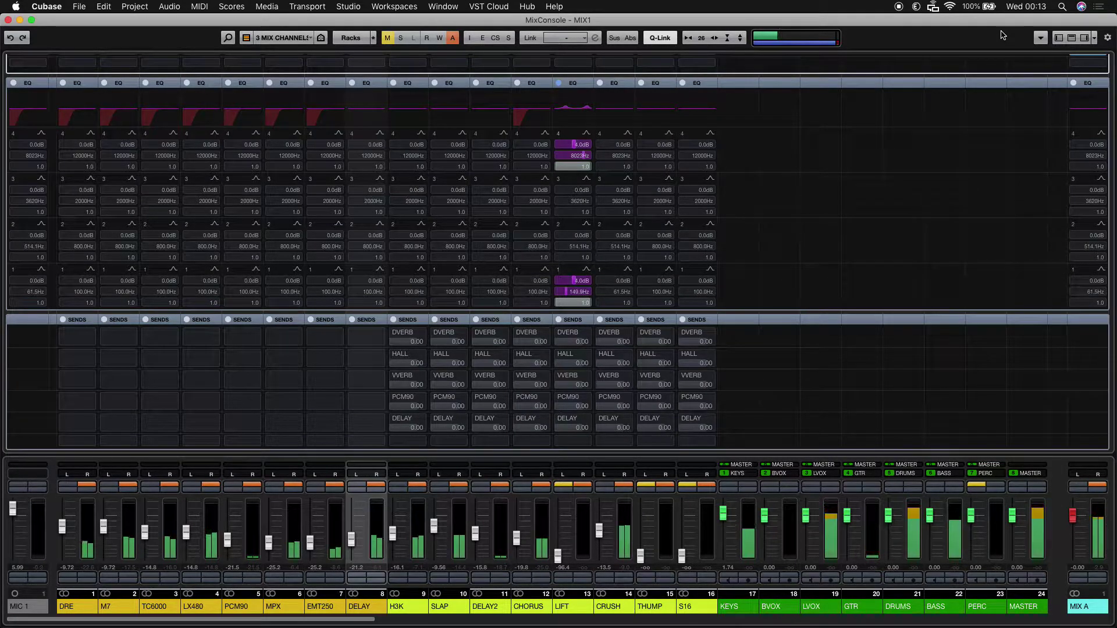
{"action": "key", "text": "1"}
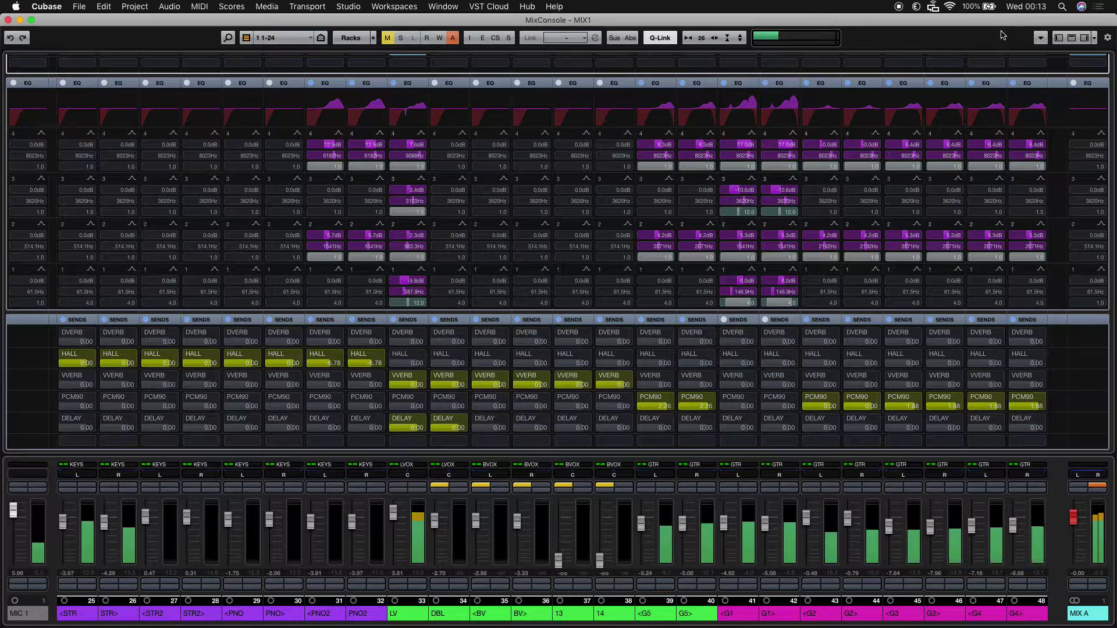
{"action": "key", "text": "3"}
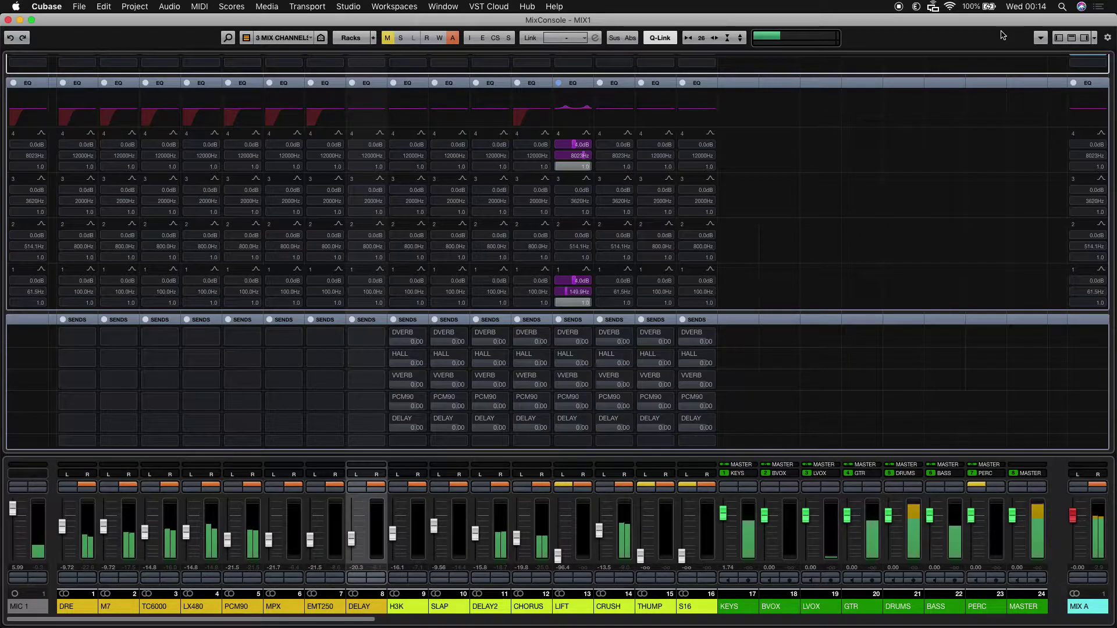
{"action": "key", "text": "1"}
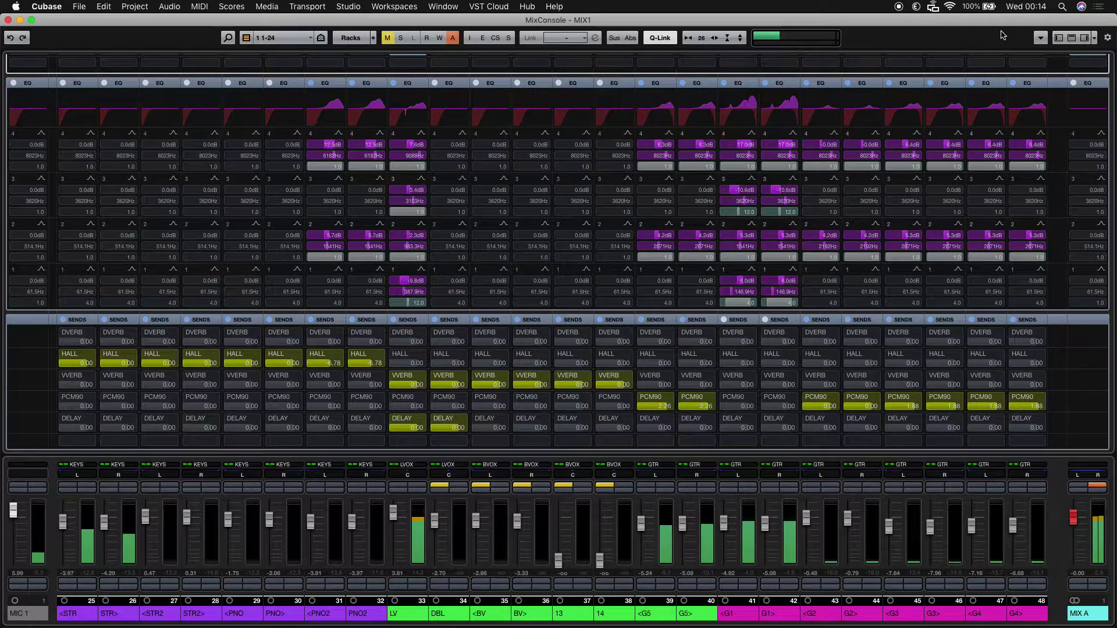
Step: Stop playback, unmute DBL, <BV and BV>, and disable DBL's VVERB and DELAY sends and its H3K and SLAP direct routing
{"action": "key", "text": "space"}
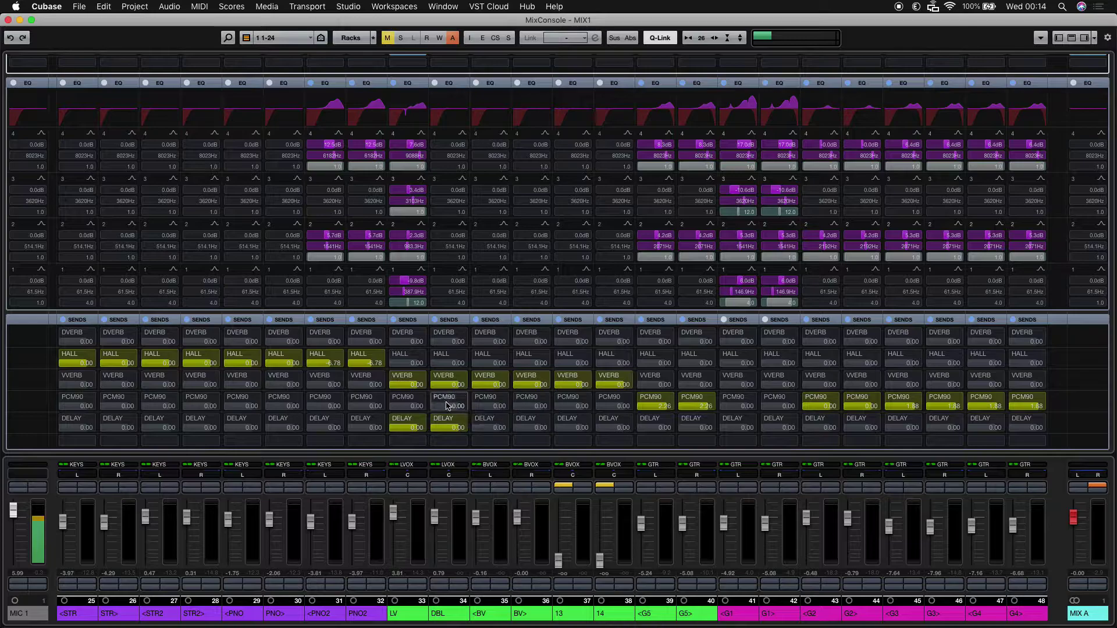
{"action": "left_click", "coordinate": [436, 376]}
{"action": "left_click", "coordinate": [435, 420]}
{"action": "scroll", "coordinate": [506, 389], "scroll_direction": "down", "scroll_amount": 4}
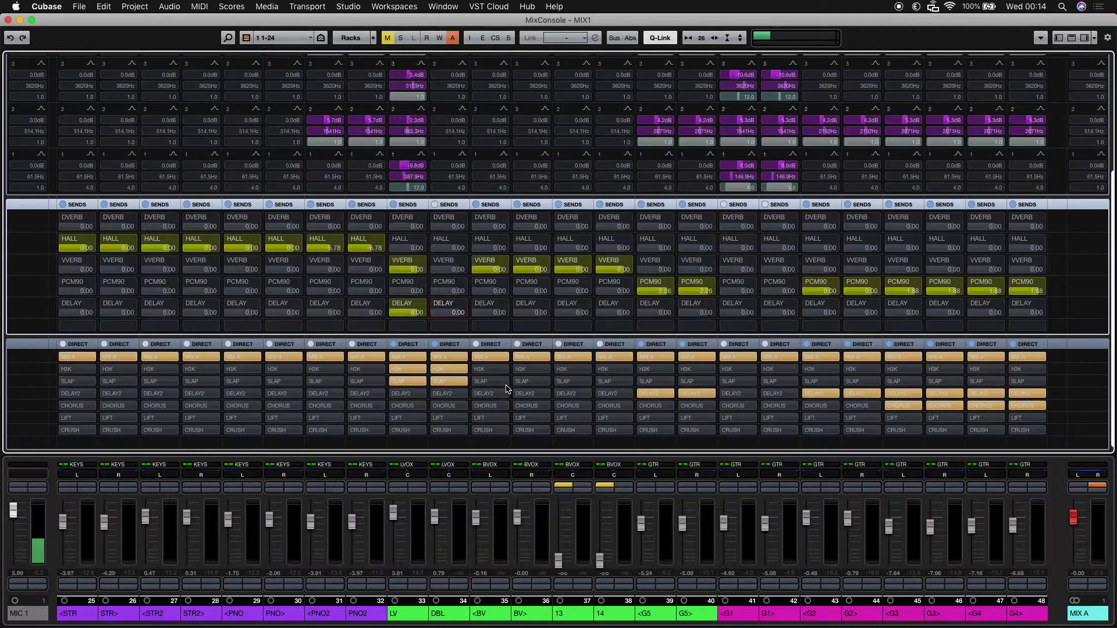
{"action": "left_click", "coordinate": [448, 369]}
{"action": "left_click", "coordinate": [448, 381]}
{"action": "scroll", "coordinate": [597, 228], "scroll_direction": "up", "scroll_amount": 4}
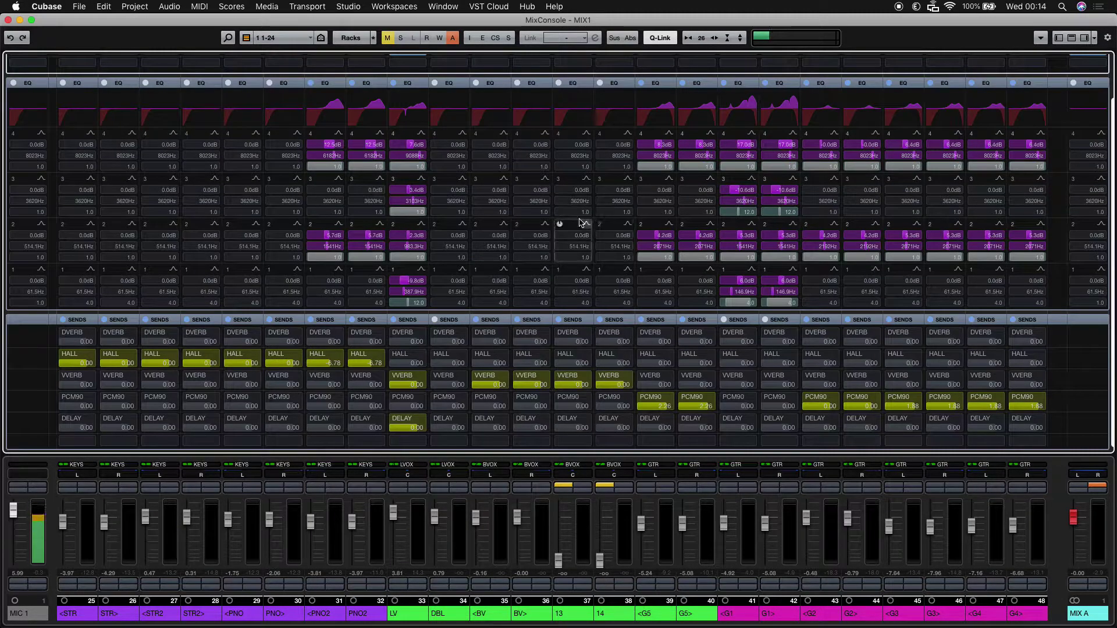
Step: Copy the LV channel's EQ to DBL, <BV and BV>, and its SPL De-Esser insert to DBL
{"action": "left_click_drag", "start_coordinate": [416, 83], "coordinate": [531, 86]}
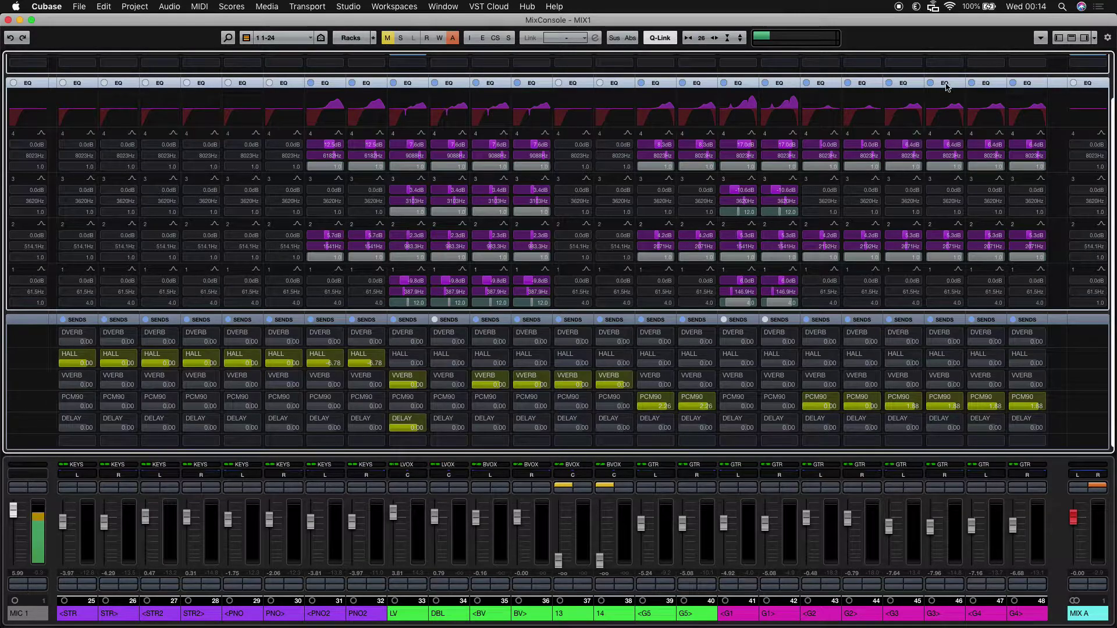
{"action": "left_click", "coordinate": [678, 62]}
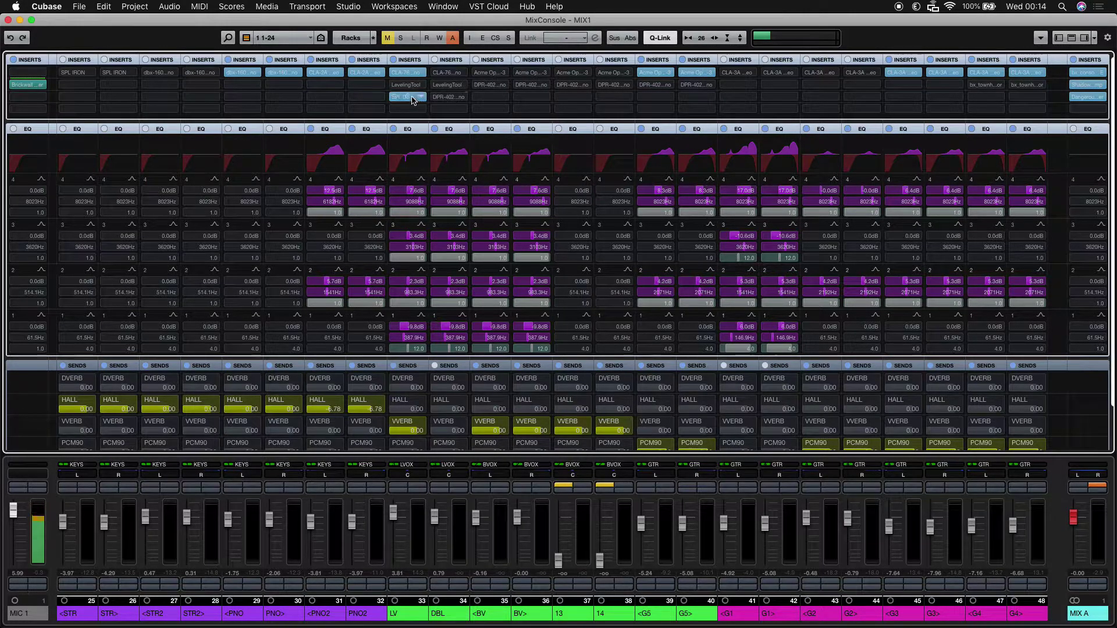
{"action": "left_click_drag", "start_coordinate": [412, 100], "coordinate": [438, 100]}
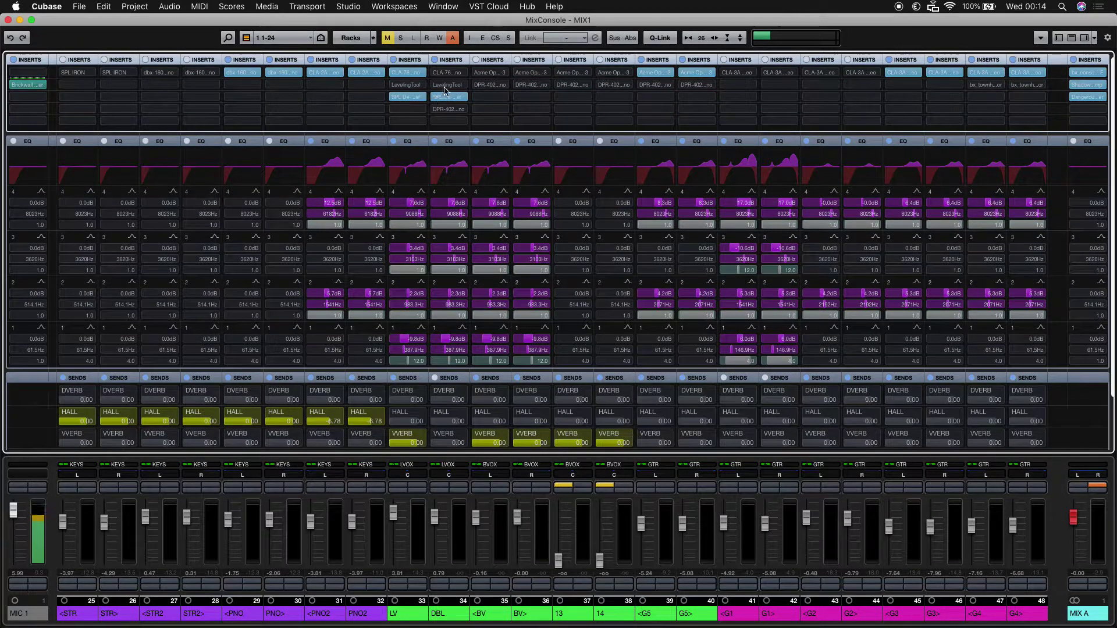
Step: Activate the CLA-76 compressor on DBL, check its settings and close the plug-in window
{"action": "left_click", "coordinate": [436, 73]}
{"action": "left_click", "coordinate": [438, 76]}
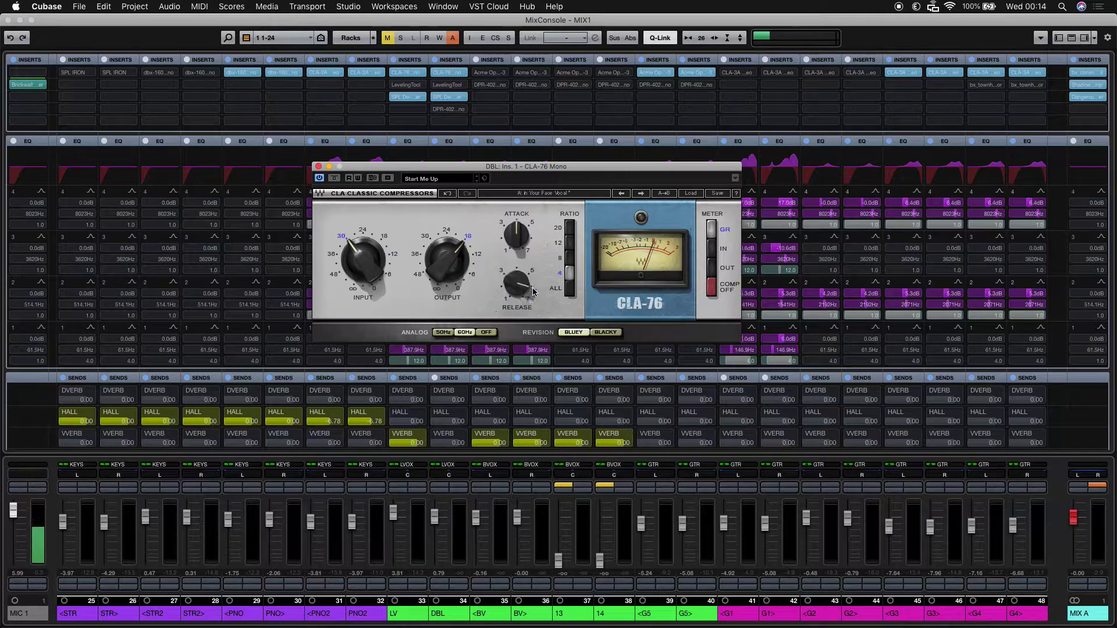
{"action": "left_click", "coordinate": [318, 167]}
Step: Copy the SPL De-Esser insert to <BV and BV>, and activate the Acme Opticom XLA-3 compressors on both channels
{"action": "left_click_drag", "start_coordinate": [449, 96], "coordinate": [530, 98]}
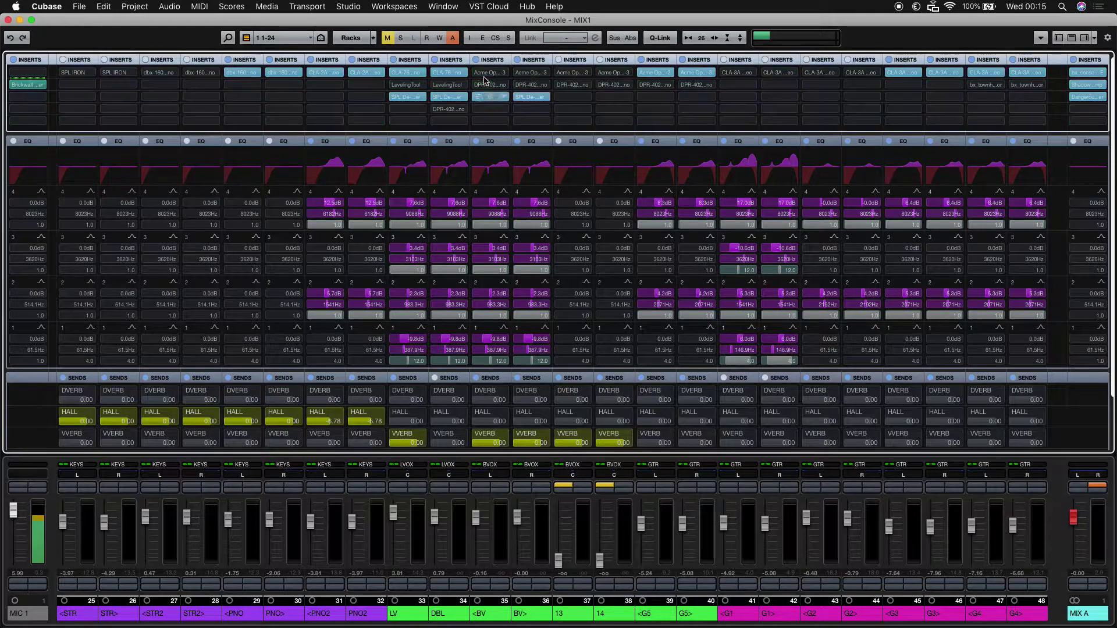
{"action": "left_click", "coordinate": [519, 76]}
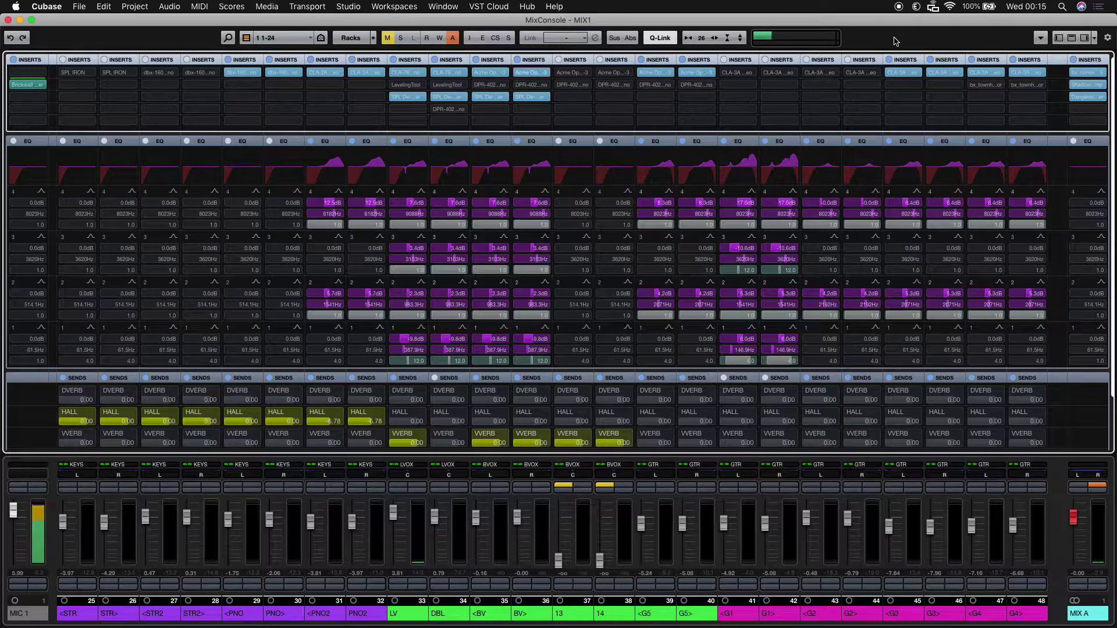
{"action": "left_click", "coordinate": [532, 72]}
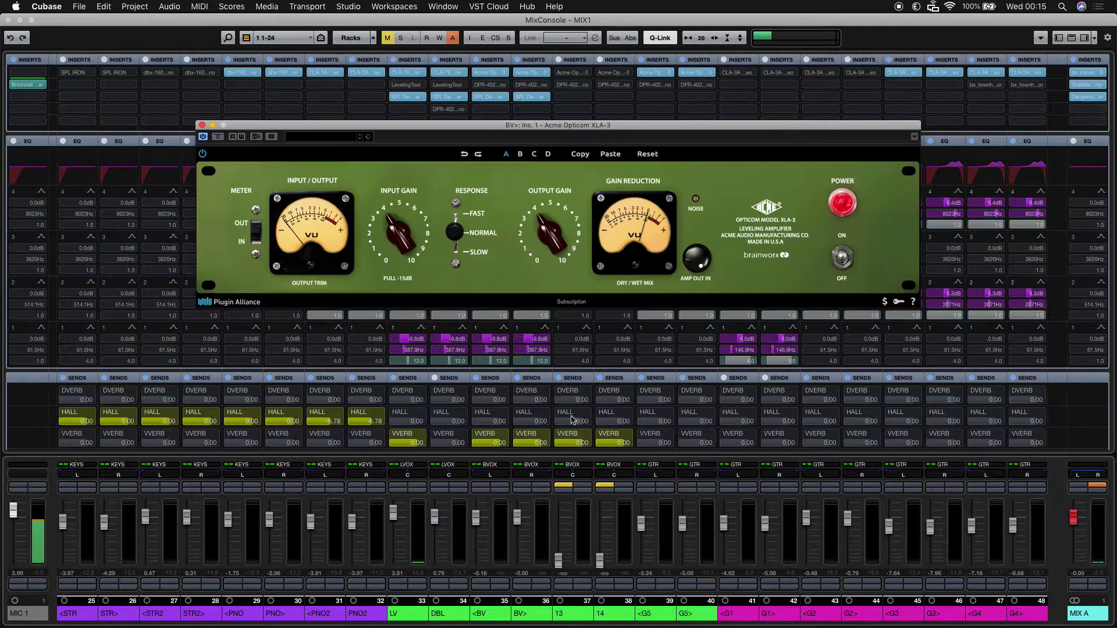
{"action": "left_click", "coordinate": [202, 125]}
Step: Jump to the next marker in the project, start playback and return to the mixer
{"action": "key", "text": "F3"}
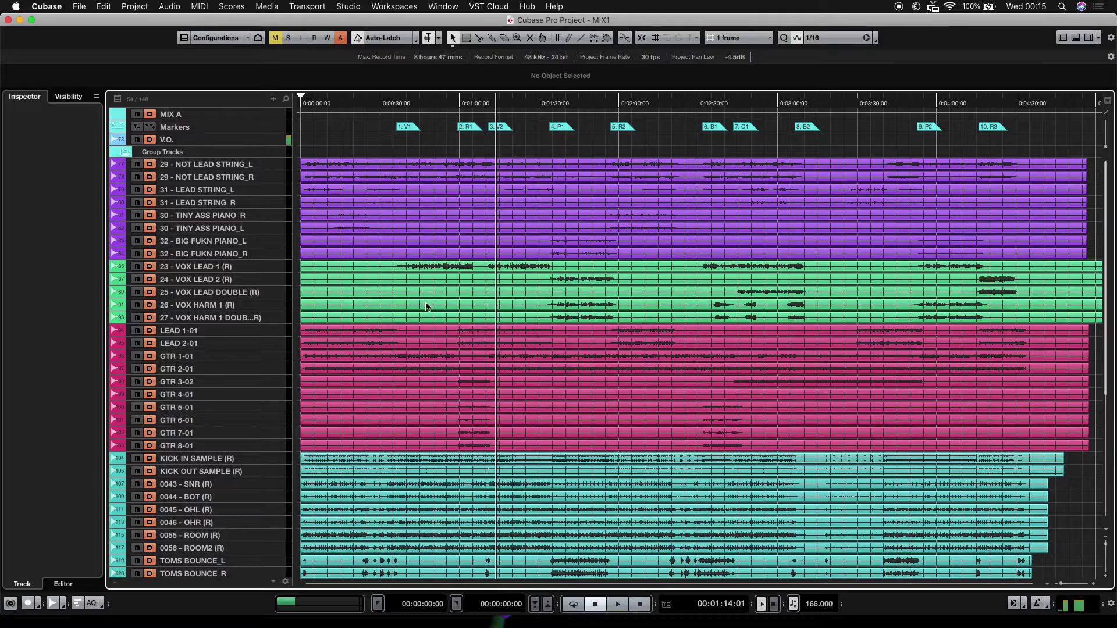
{"action": "key", "text": "shift+n"}
{"action": "key", "text": "space"}
{"action": "key", "text": "F3"}
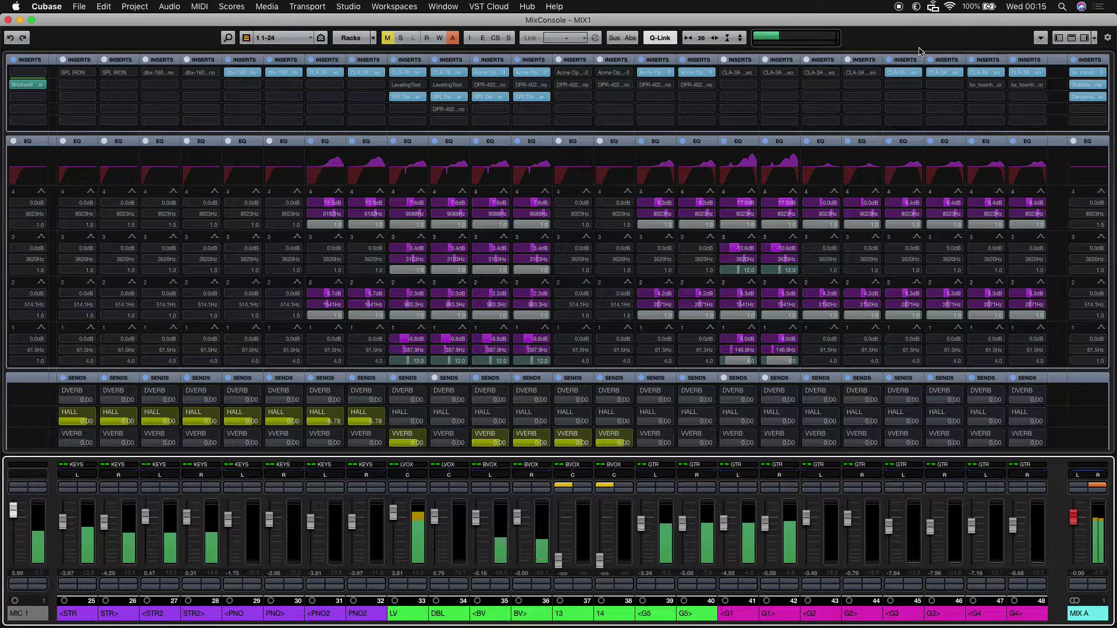
Step: Solo <BV and BV> and raise their VVERB sends to 2.99 dB
{"action": "key", "text": "s"}
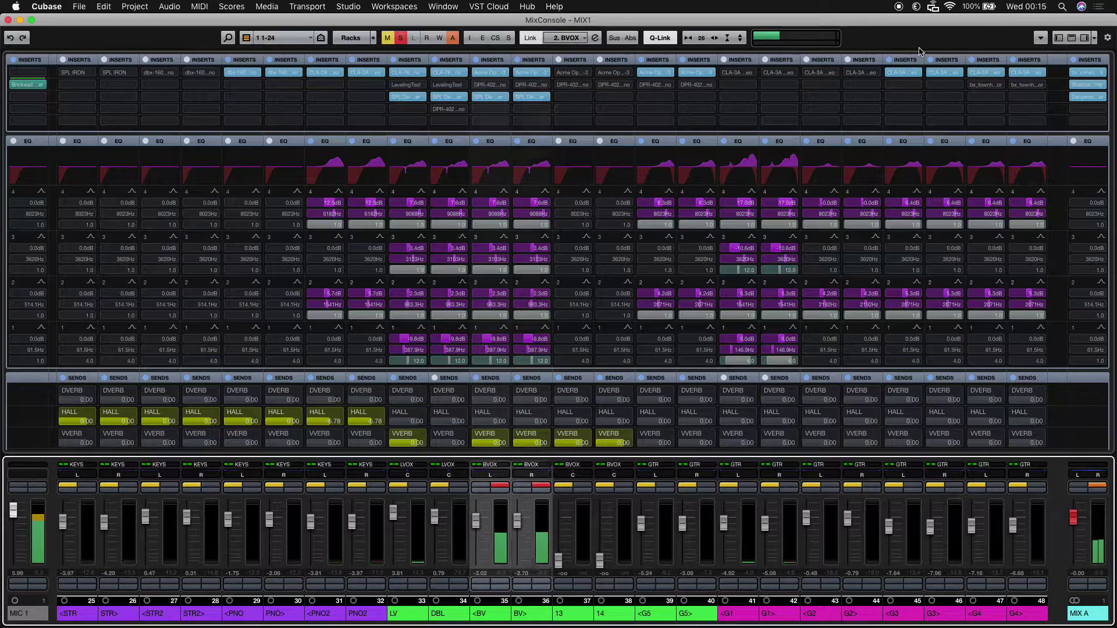
{"action": "left_click_drag", "start_coordinate": [501, 445], "coordinate": [513, 442]}
{"action": "scroll", "coordinate": [511, 443], "scroll_direction": "down", "scroll_amount": 3}
Step: Compare the Acme Opticom XLA-3 on <BV bypassed and active, and close the plug-in window
{"action": "left_click", "coordinate": [491, 73]}
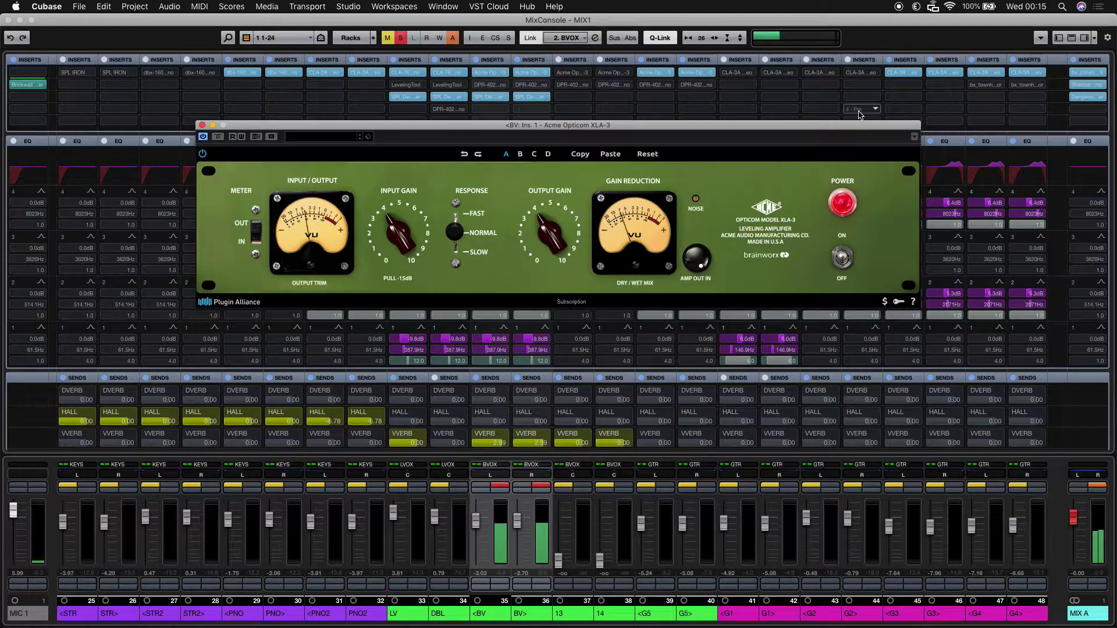
{"action": "left_click", "coordinate": [219, 138]}
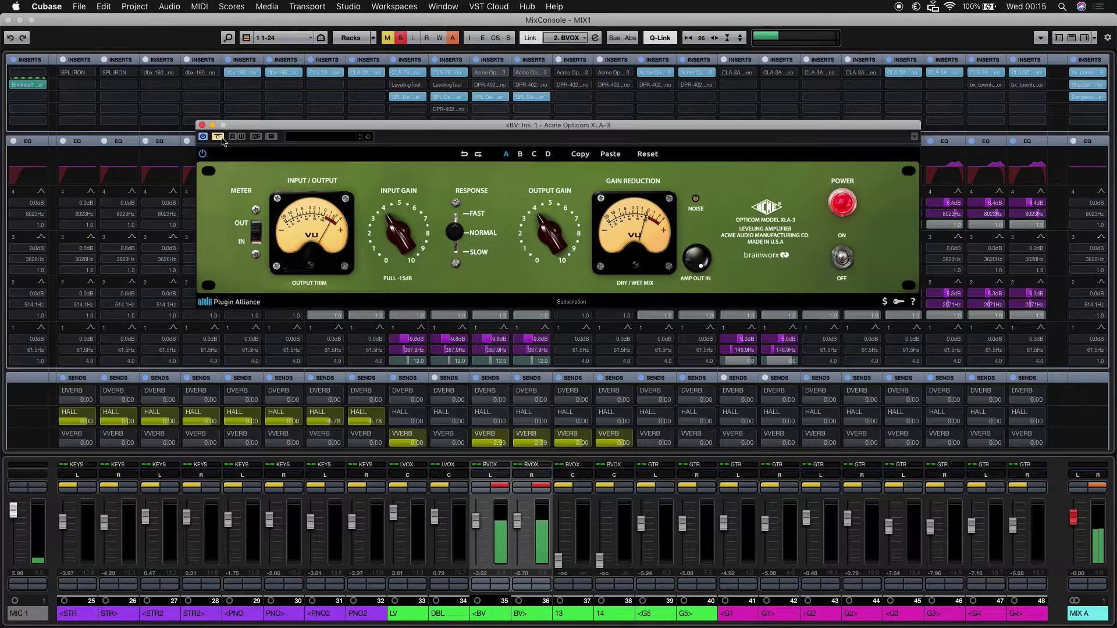
{"action": "left_click", "coordinate": [220, 138]}
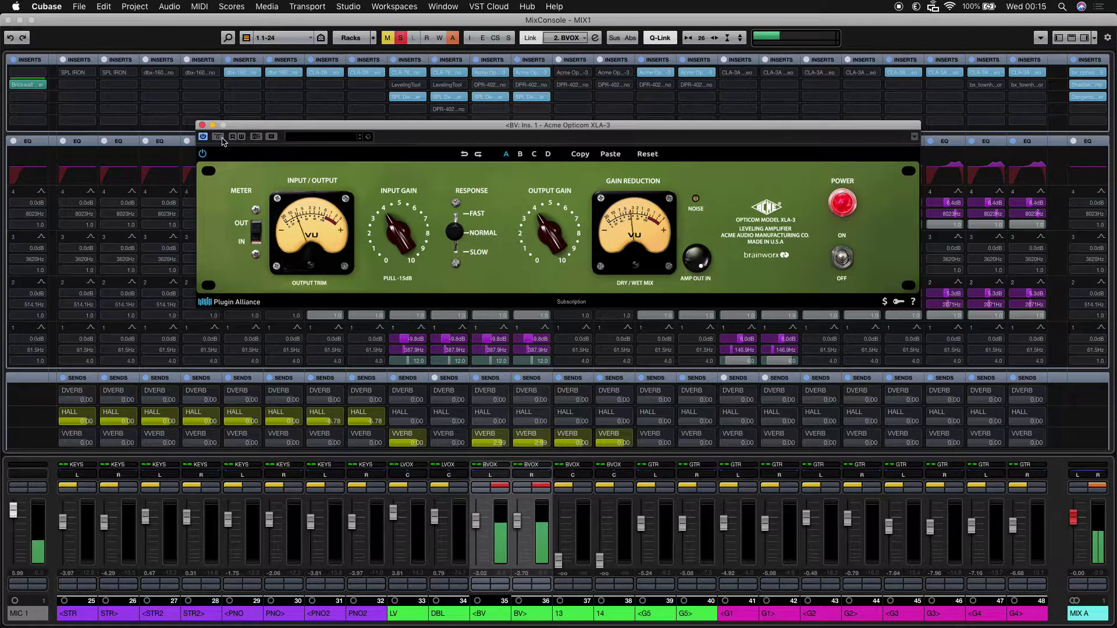
{"action": "left_click", "coordinate": [201, 125]}
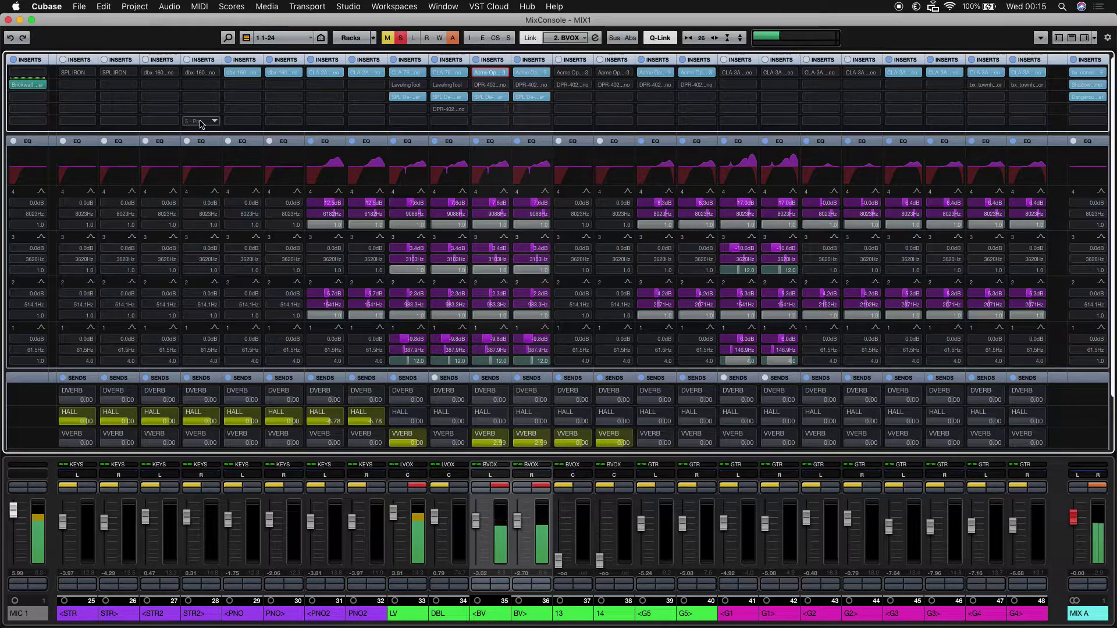
Step: Clear the solos on LV, <BV and BV> and play the full mix
{"action": "left_click_drag", "start_coordinate": [200, 122], "coordinate": [208, 111]}
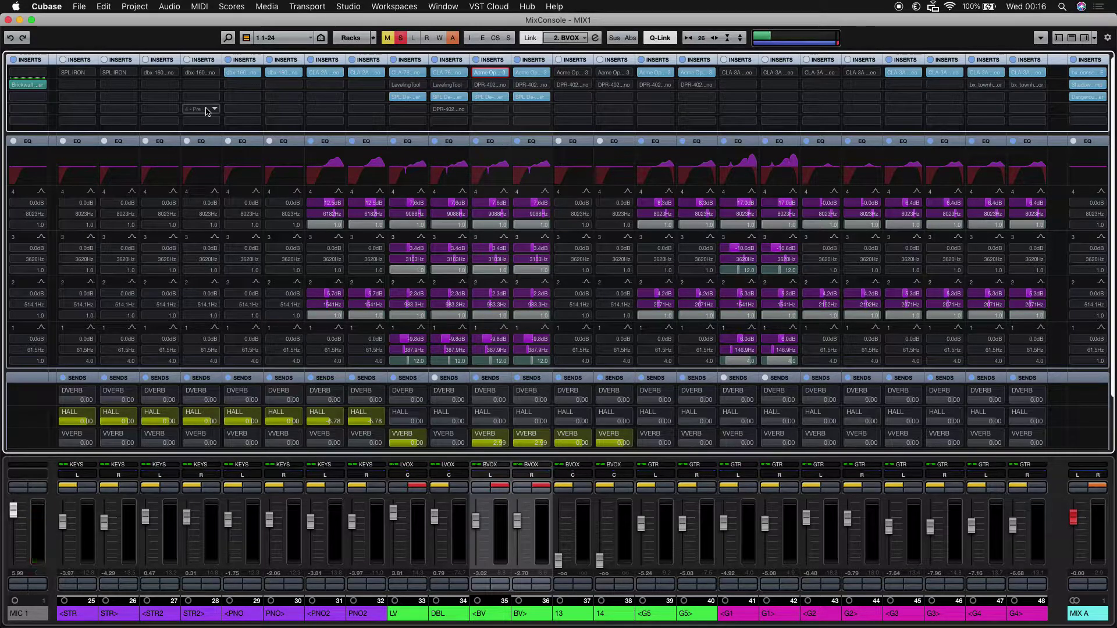
{"action": "key", "text": "space"}
{"action": "key", "text": "s"}
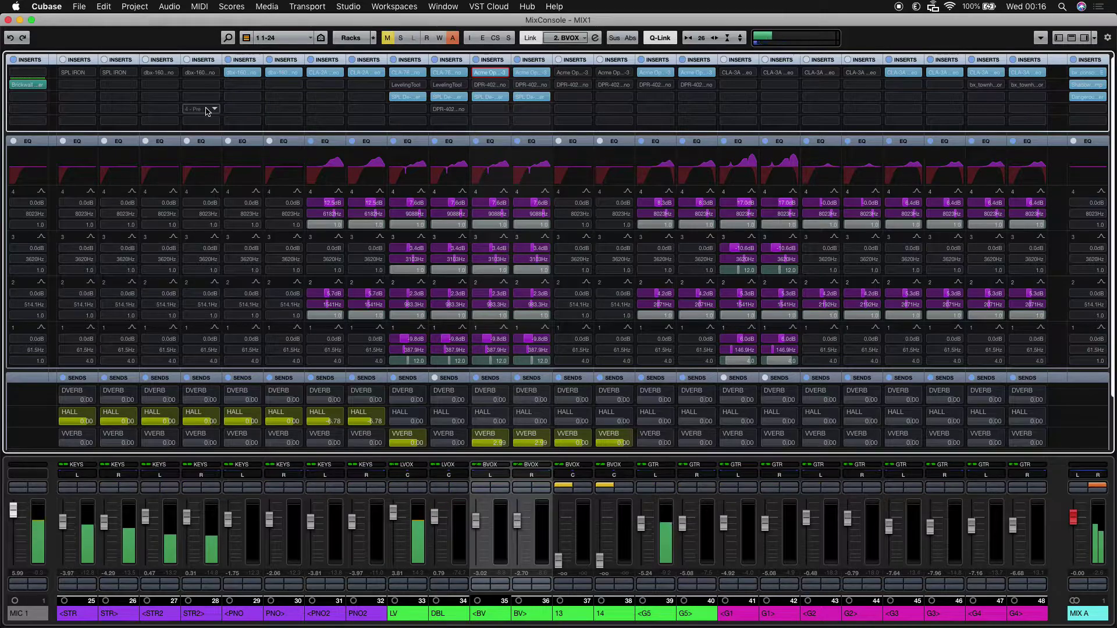
Step: Route <BV and BV> directly to CHORUS and audition them in solo and within the full mix
{"action": "scroll", "coordinate": [208, 112], "scroll_direction": "down", "scroll_amount": 5}
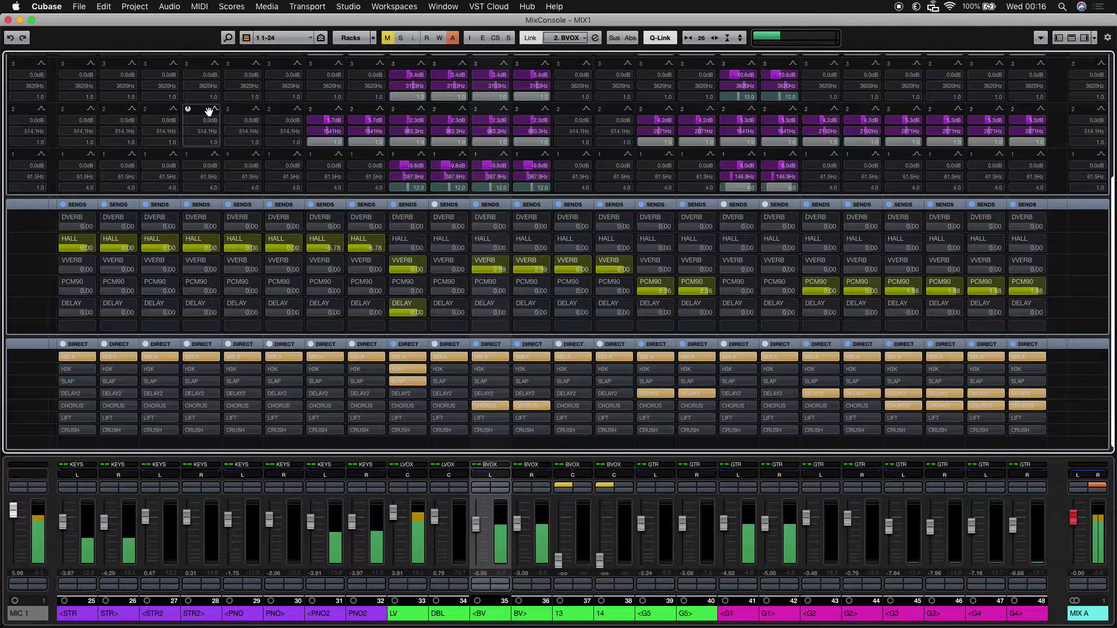
{"action": "key", "text": "s"}
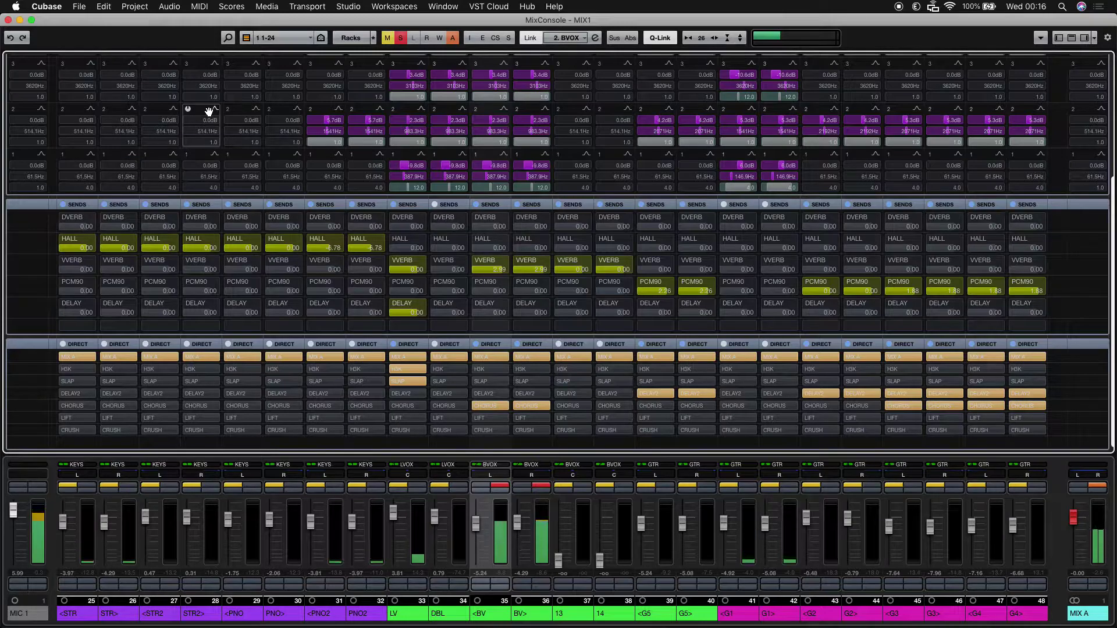
{"action": "key", "text": "s"}
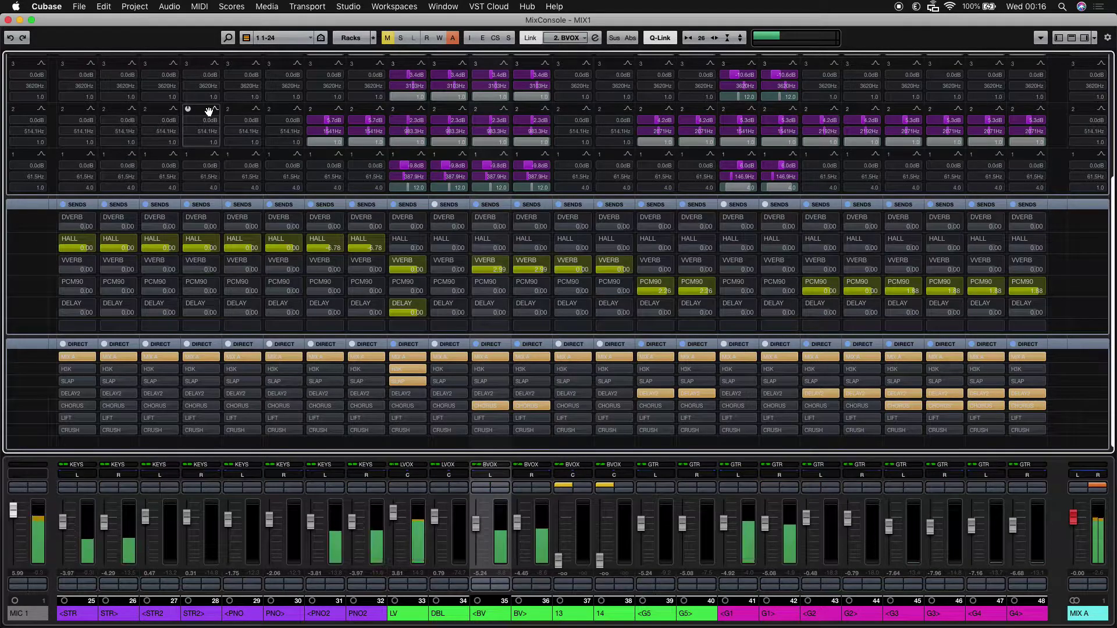
Step: Check the drum and bass channels in the 2 25-48 configuration and return to 1 1-24
{"action": "scroll", "coordinate": [209, 110], "scroll_direction": "up", "scroll_amount": 3}
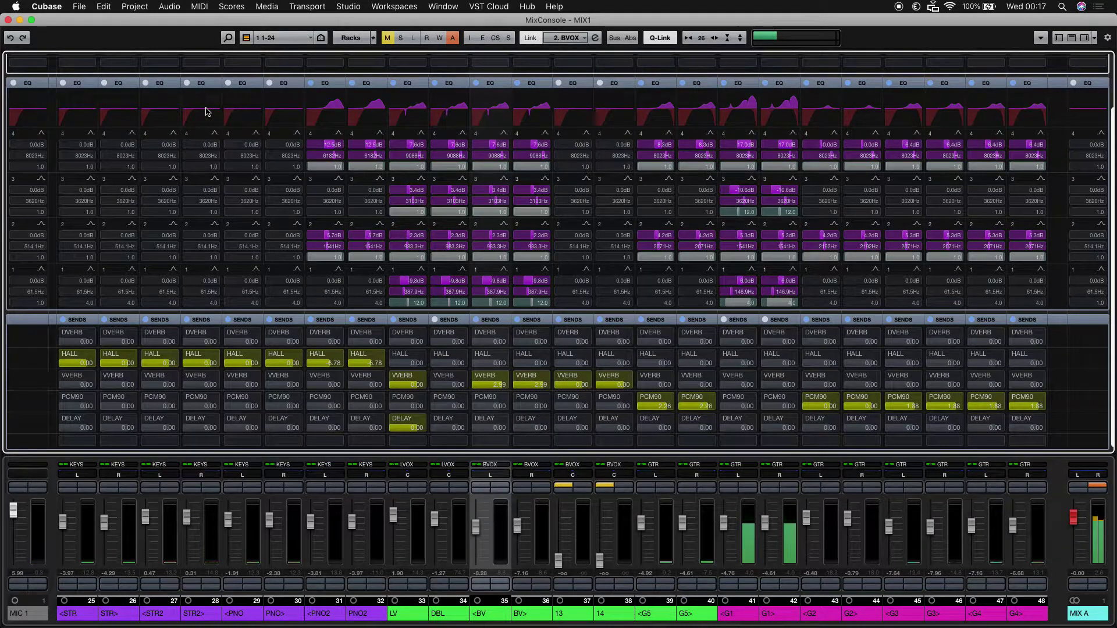
{"action": "key", "text": "2"}
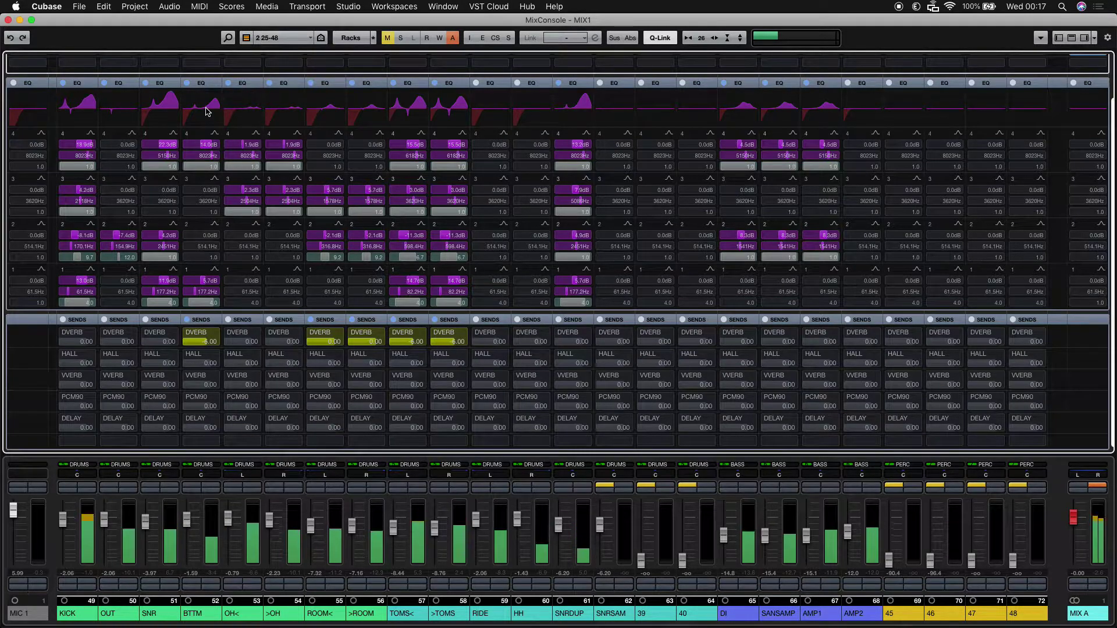
{"action": "key", "text": "1"}
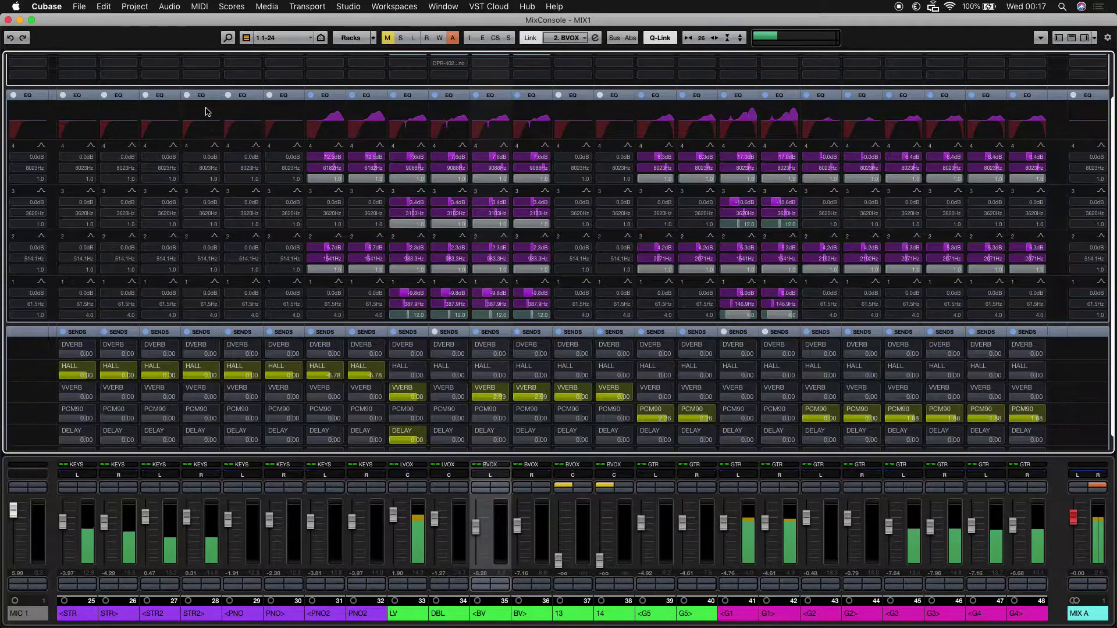
Step: Set the LV level to 1.43 dB and the <BV and BV> levels to -7.32 dB
{"action": "key", "text": "Left"}
{"action": "key", "text": "Left"}
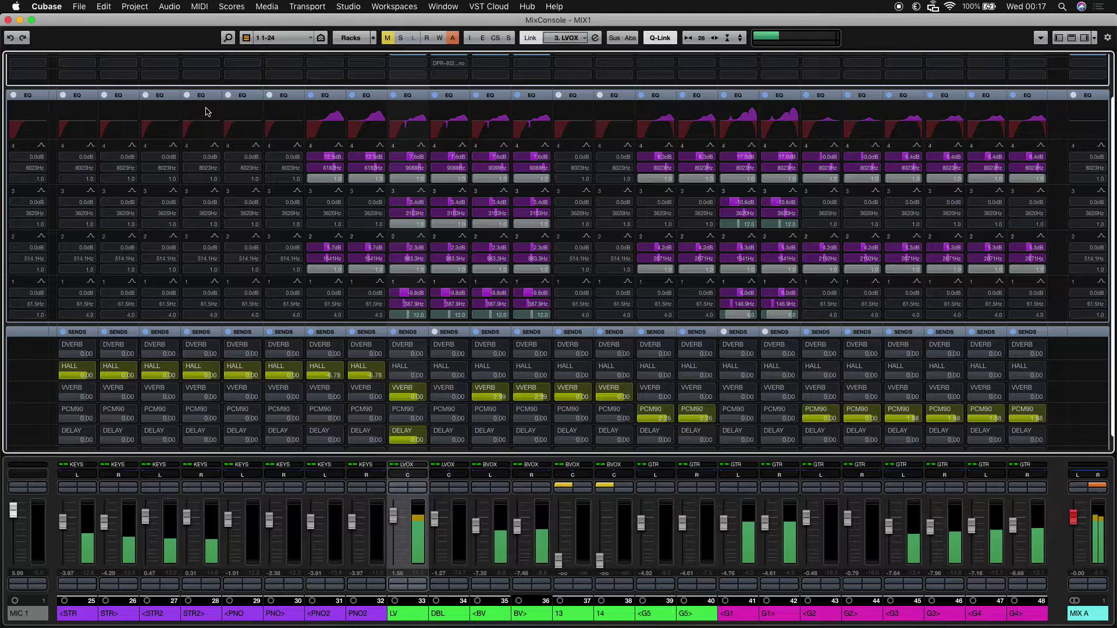
{"action": "key", "text": "Right"}
{"action": "key", "text": "Right"}
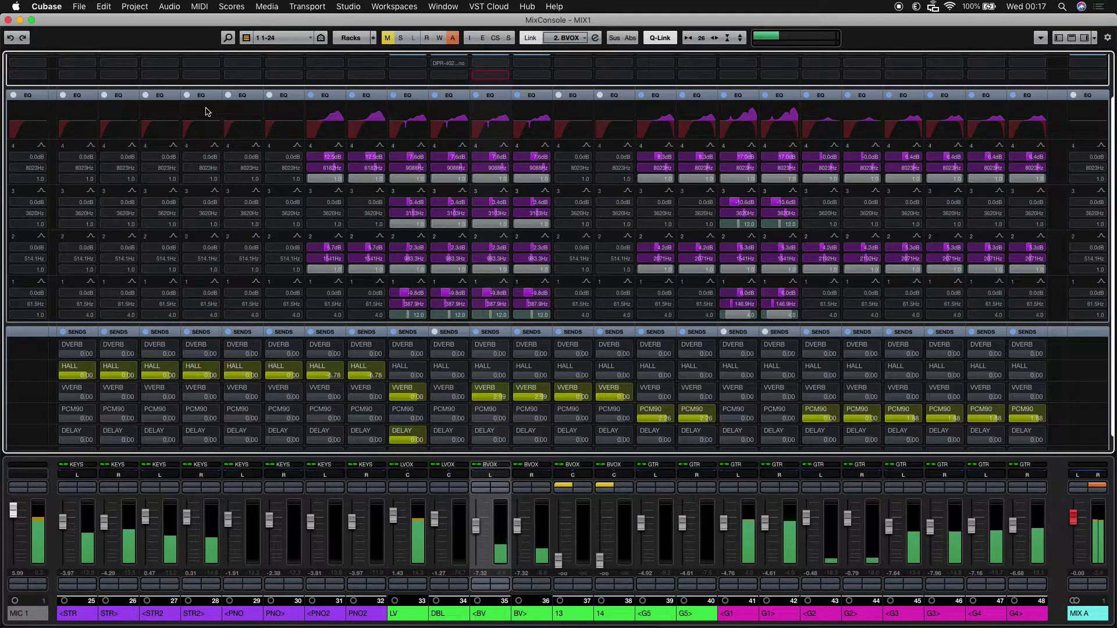
Step: Raise the VVERB sends on <BV and BV> together, and select the DBL channel
{"action": "key", "text": "shift+Right"}
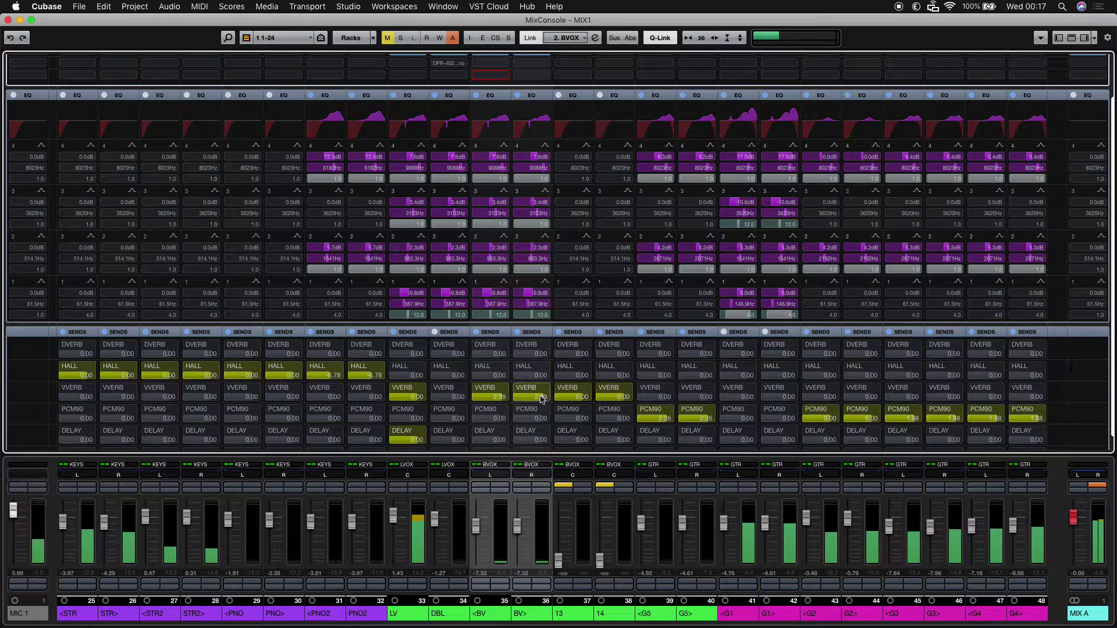
{"action": "scroll", "coordinate": [541, 399], "scroll_direction": "up", "scroll_amount": 5}
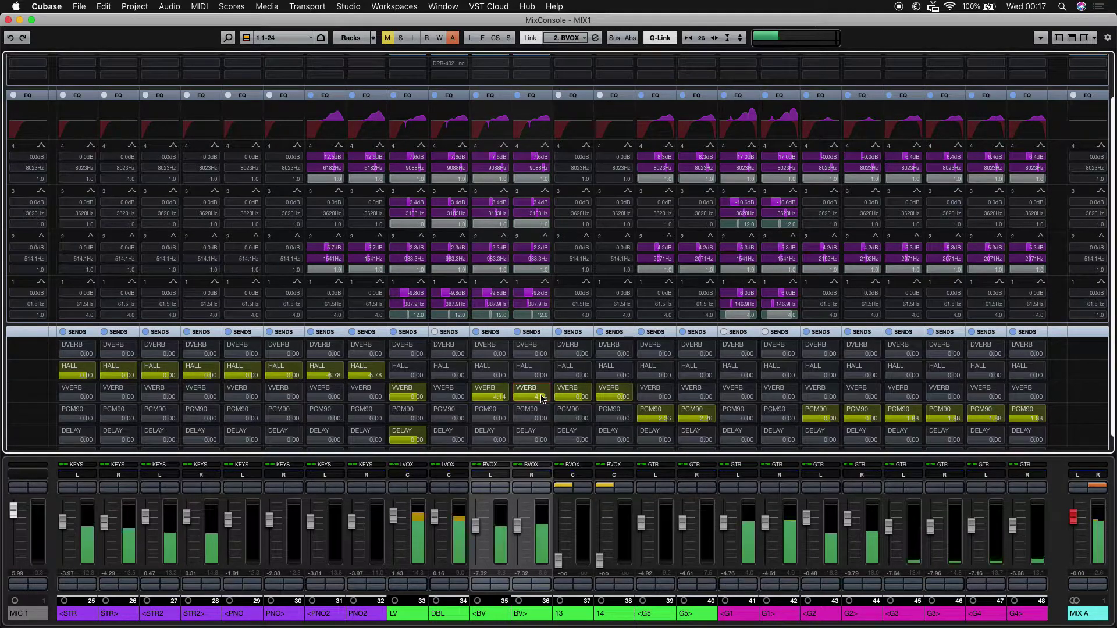
{"action": "key", "text": "Left"}
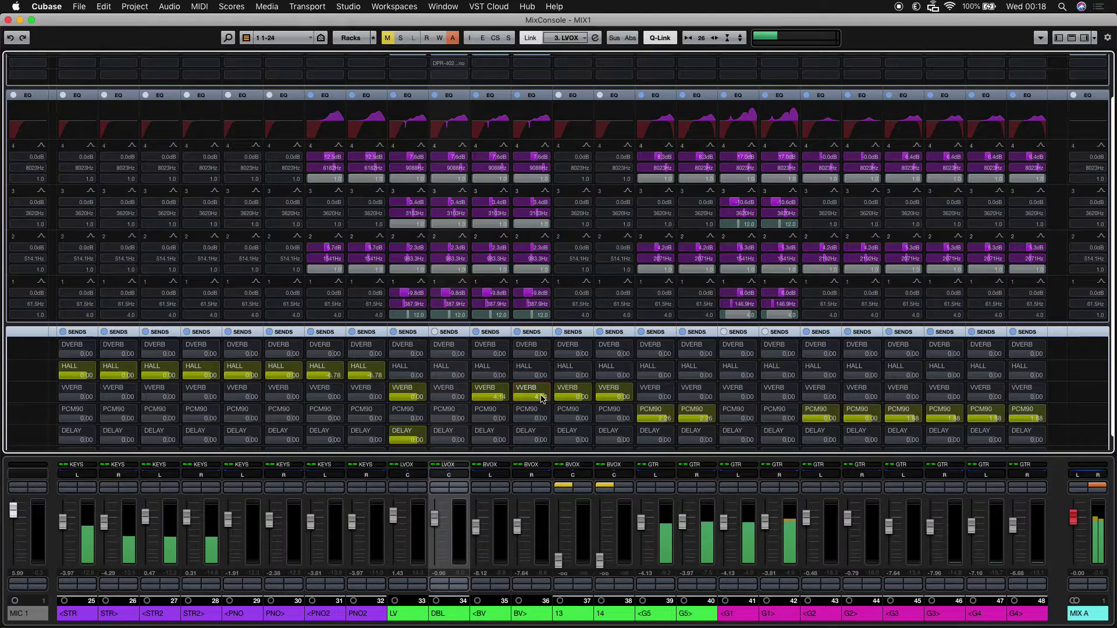
Step: In the 2 25-48 configuration, adjust the KICK EQ and set the KICK level to -3.06 dB and OUT to -12.3 dB
{"action": "key", "text": "Page_Down"}
{"action": "scroll", "coordinate": [540, 398], "scroll_direction": "down", "scroll_amount": 1}
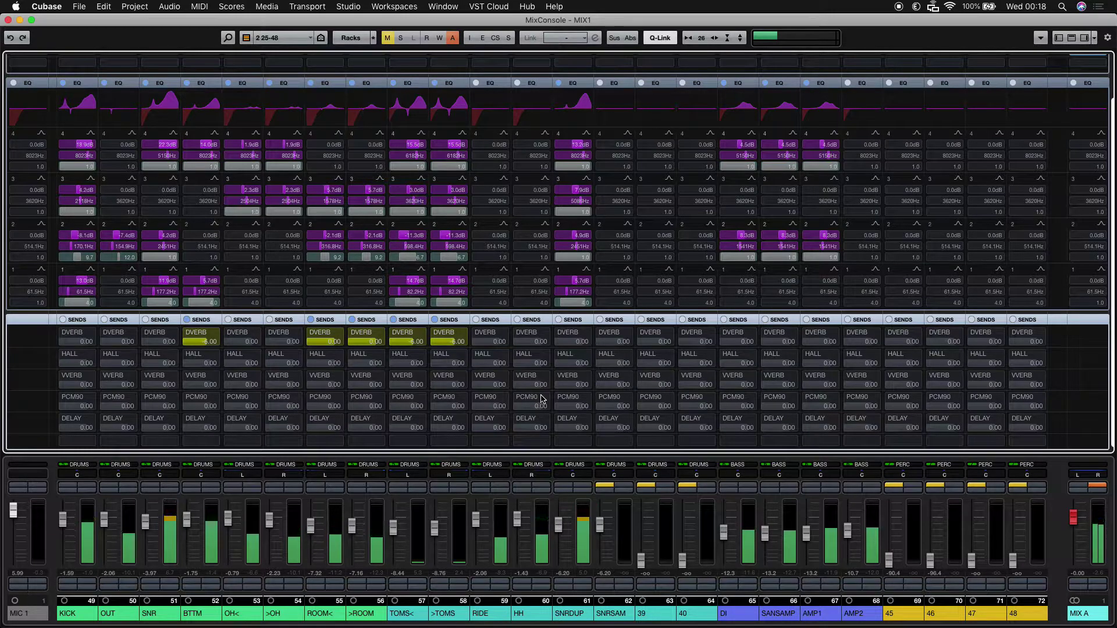
{"action": "key", "text": "Right"}
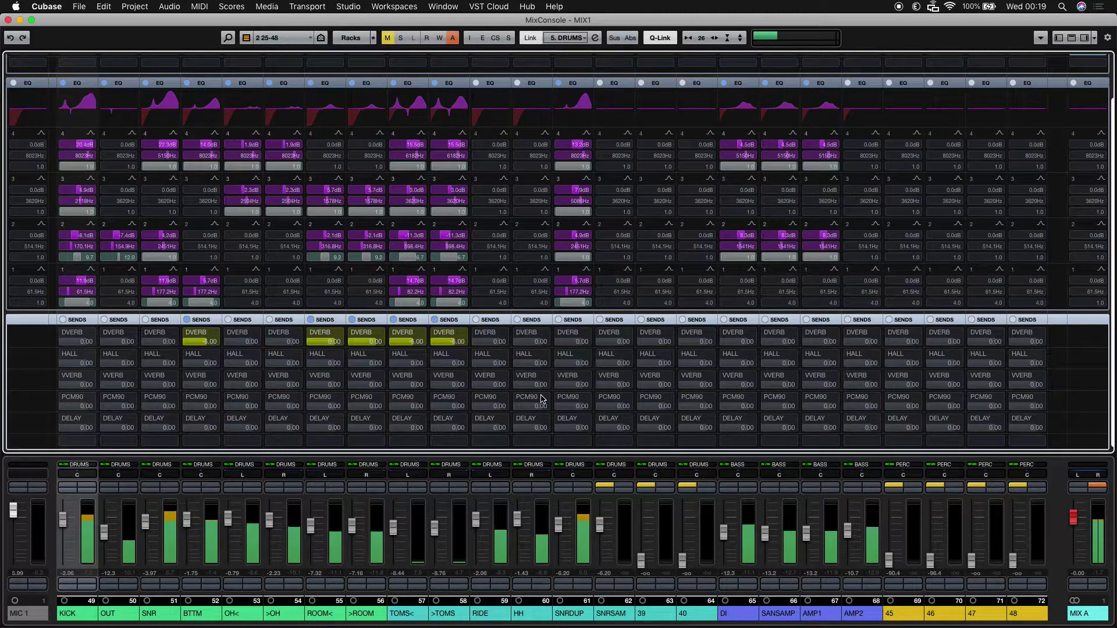
Step: In the 1 1-24 configuration, set LV to 3.33 dB, <BV to -7.18 dB, BV> to -6.20 dB, <G5 to -4.92 dB and G5> to -4.29 dB
{"action": "key", "text": "1"}
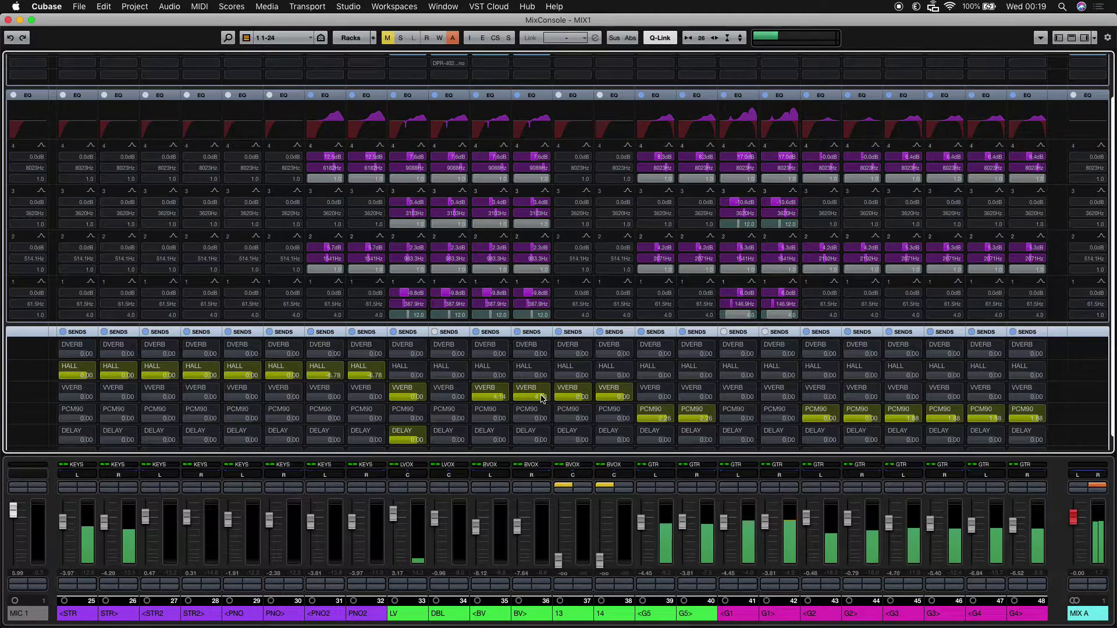
{"action": "key", "text": "s"}
{"action": "key", "text": "s"}
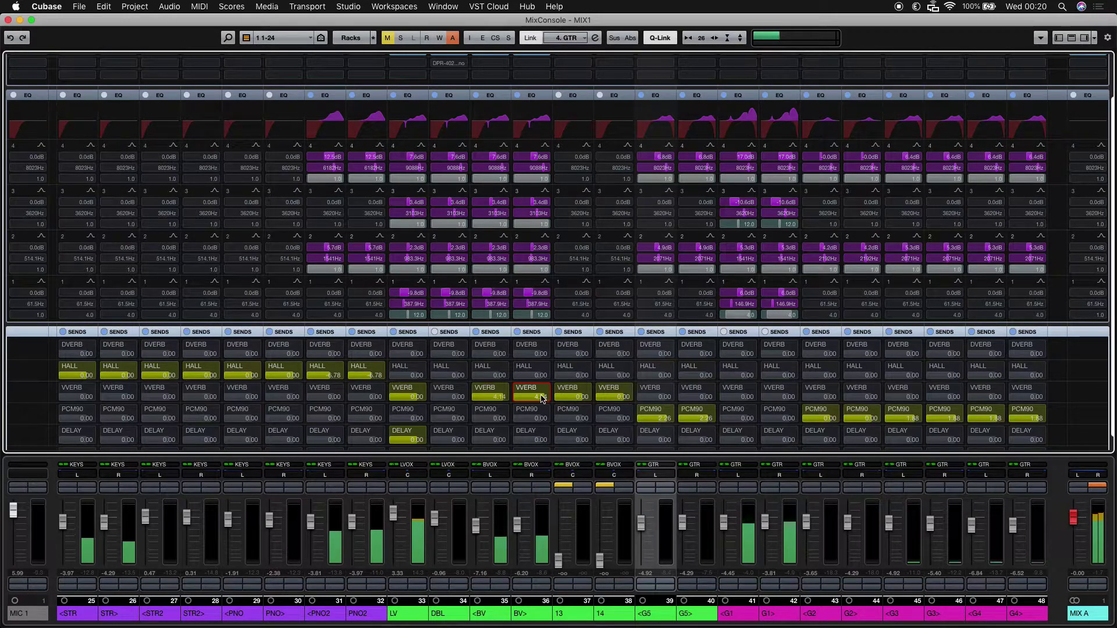
Step: In the 2 25-48 configuration, set BTTM to -3.18 dB and review its direct routing to MIX A and CRUSH in the channel settings
{"action": "key", "text": "2"}
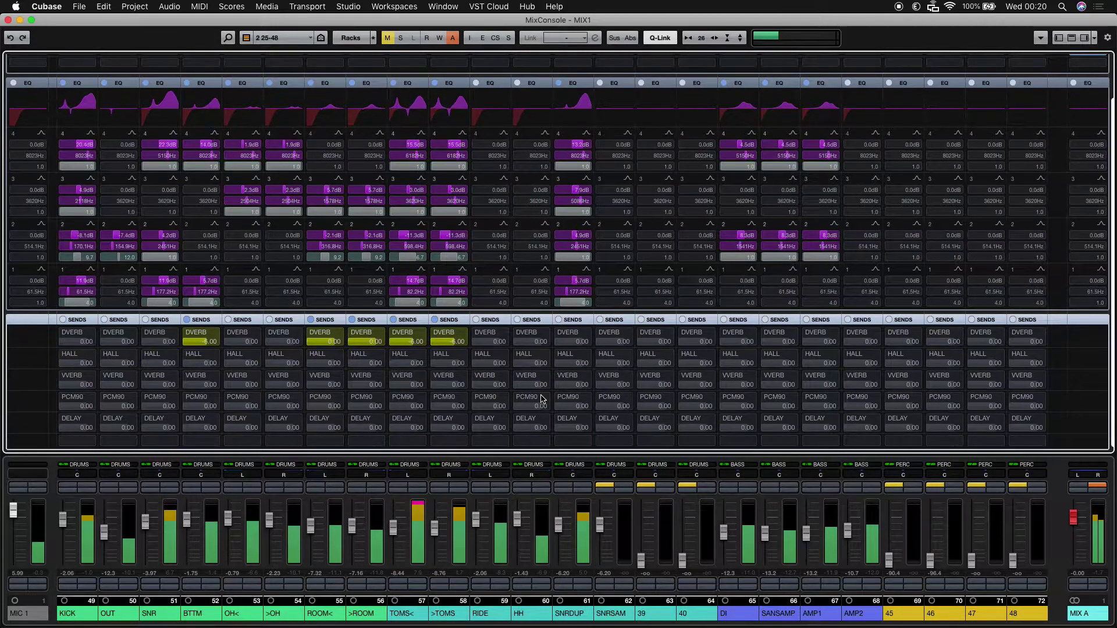
{"action": "key", "text": "e"}
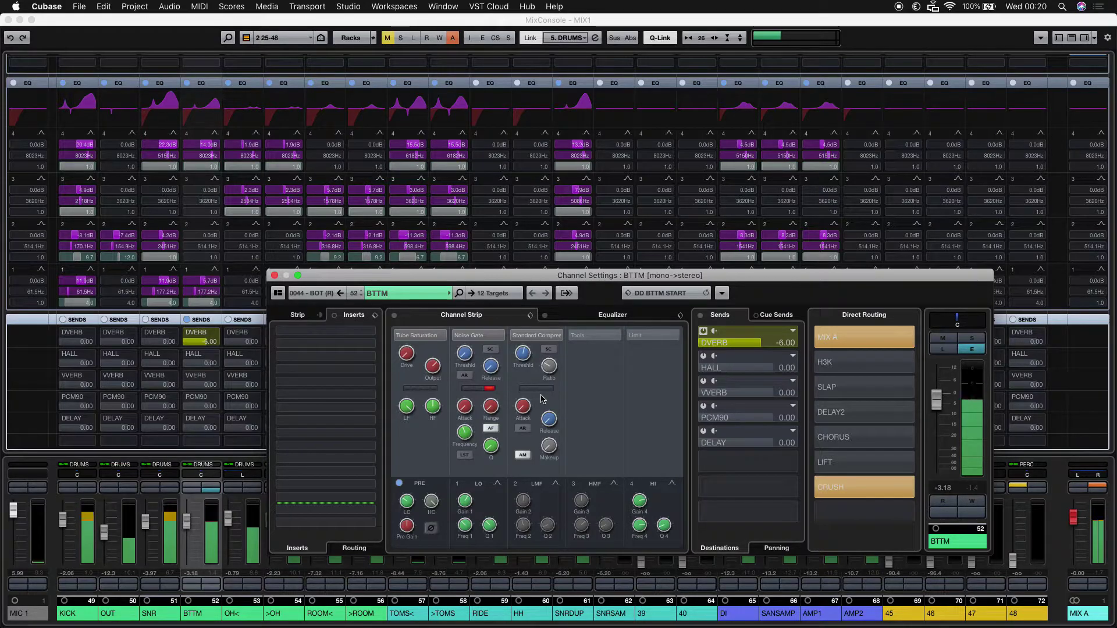
{"action": "key", "text": "super+w"}
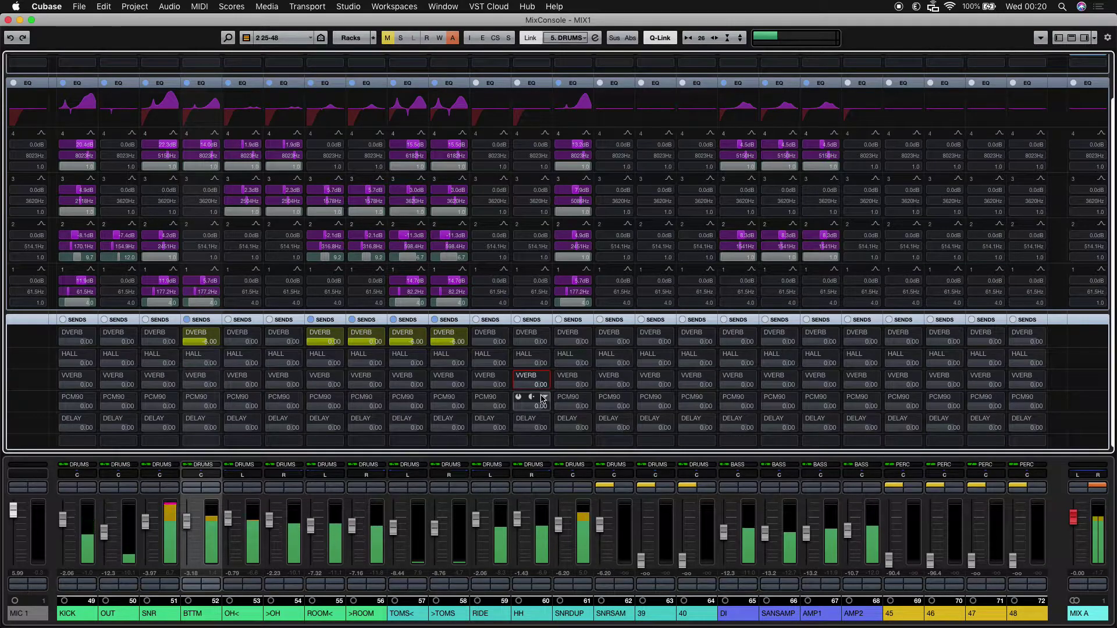
Step: Check the 1 1-24 channels, and set the TOMS< level to -7.00 dB and >TOMS to -7.32 dB in 2 25-48
{"action": "key", "text": "1"}
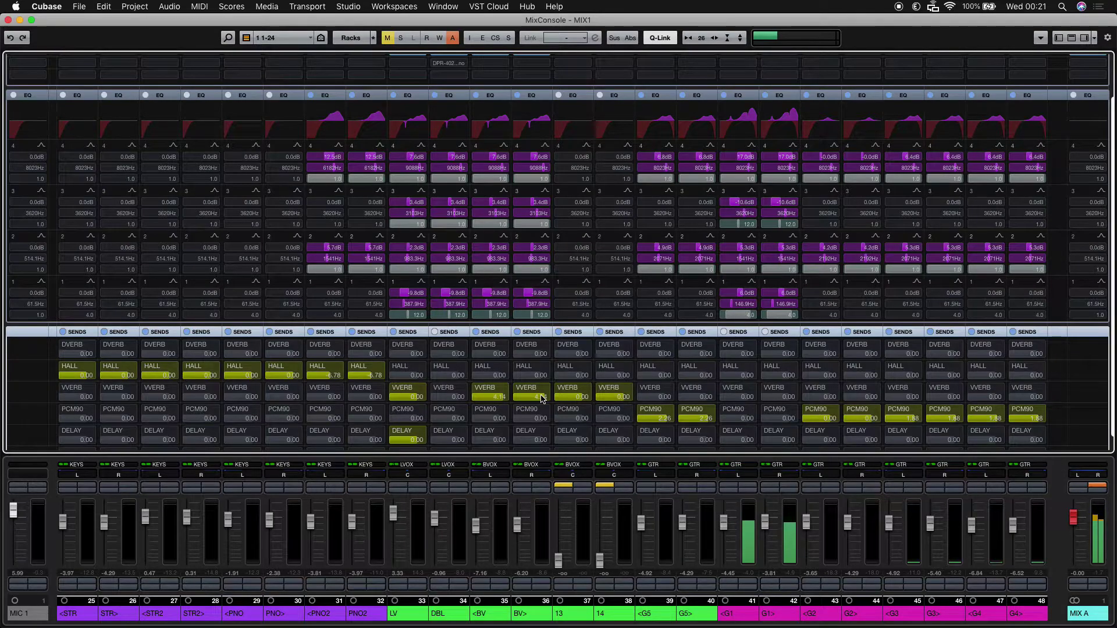
{"action": "key", "text": "2"}
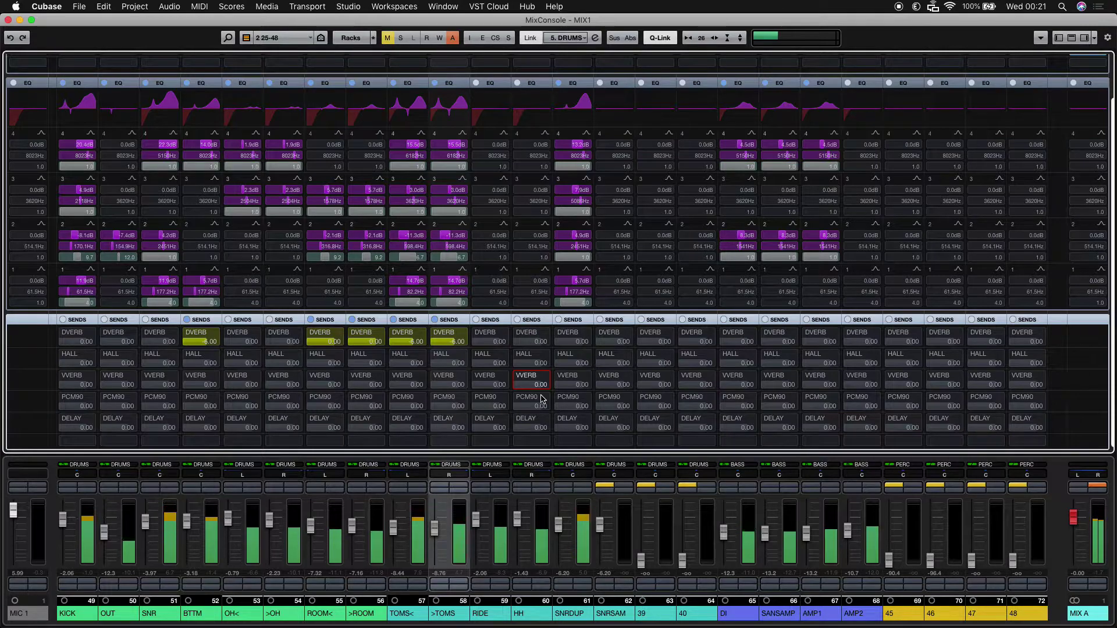
{"action": "key", "text": "shift+Left"}
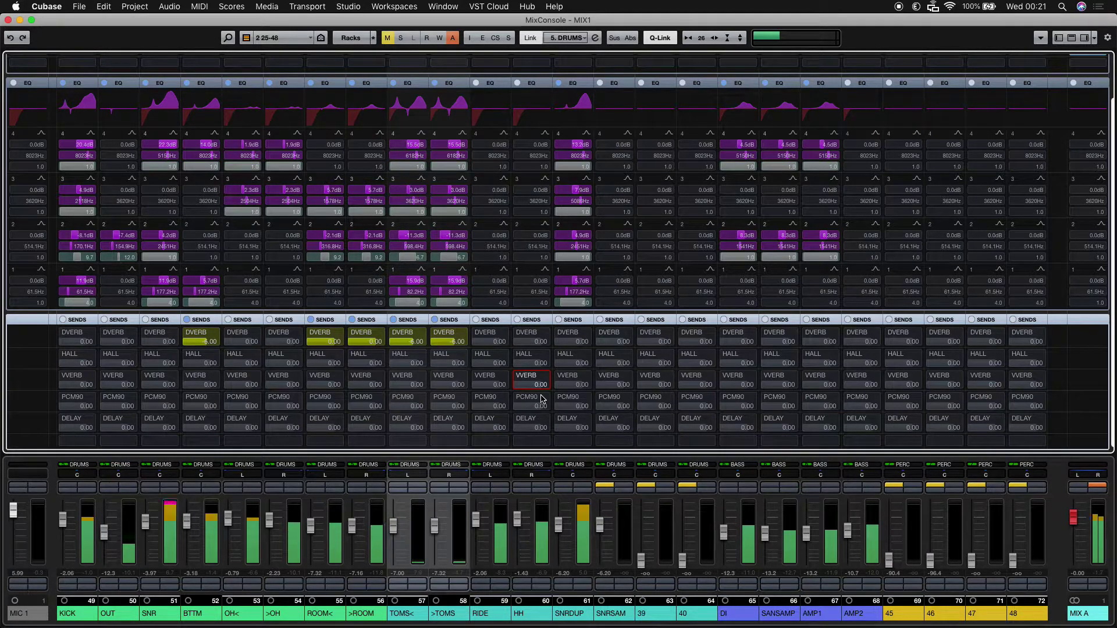
Step: In the 1 1-24 configuration, audition <G1 and G1> in solo with both at -2.06 dB, and raise the <G5 and G5> levels
{"action": "key", "text": "1"}
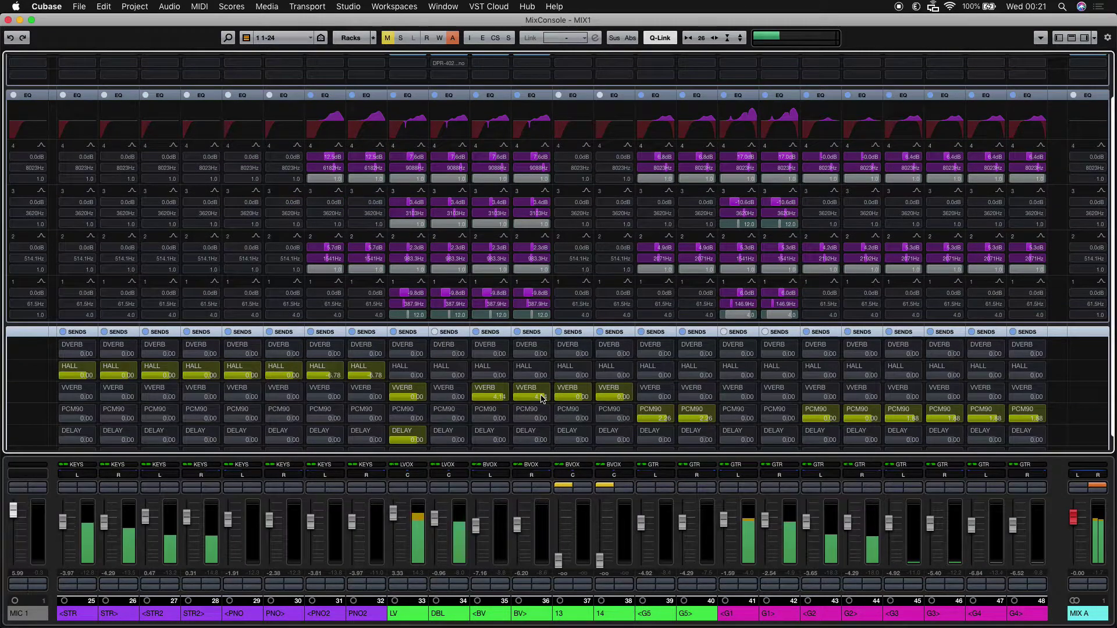
{"action": "key", "text": "s"}
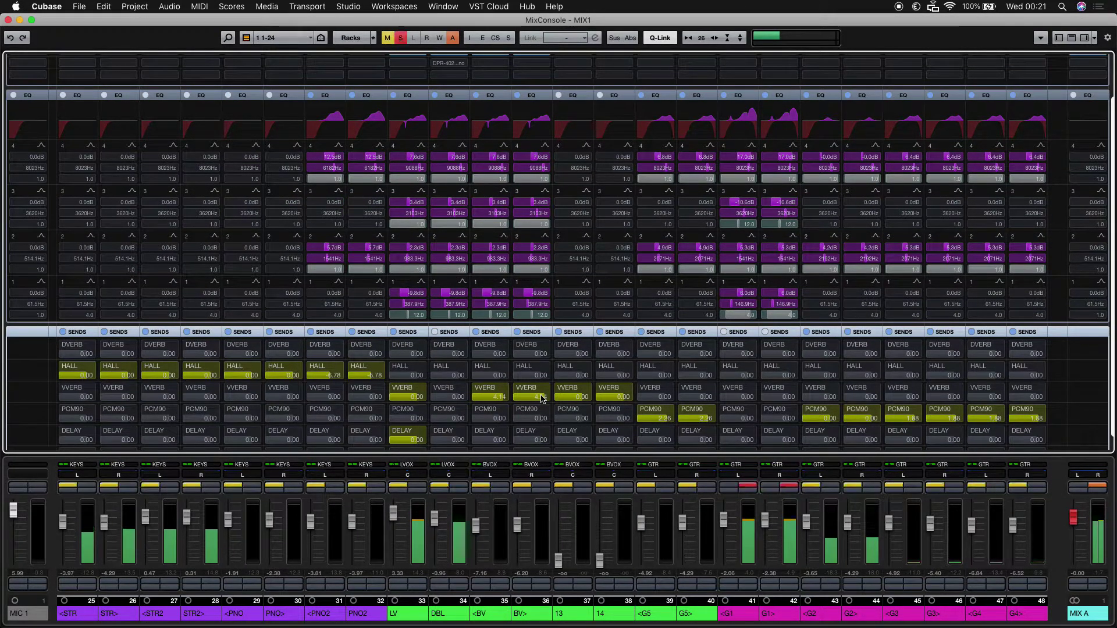
{"action": "key", "text": "s"}
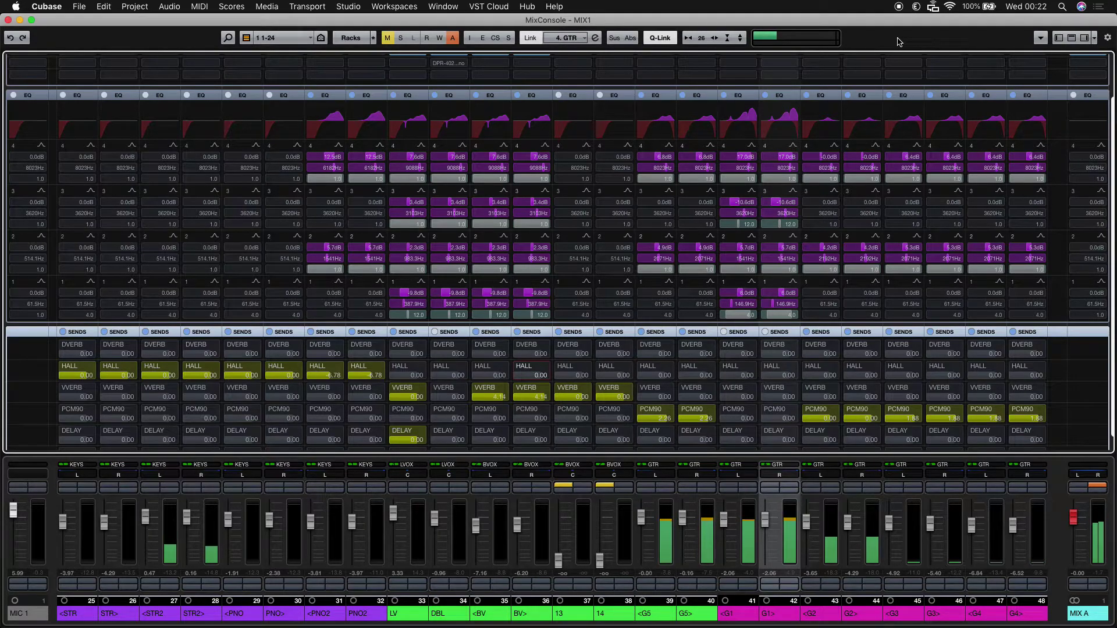
Step: Set the SNR level to -1.91 dB and inspect the Shadow Hills Class A Mastering Comp on MIX A
{"action": "key", "text": "3"}
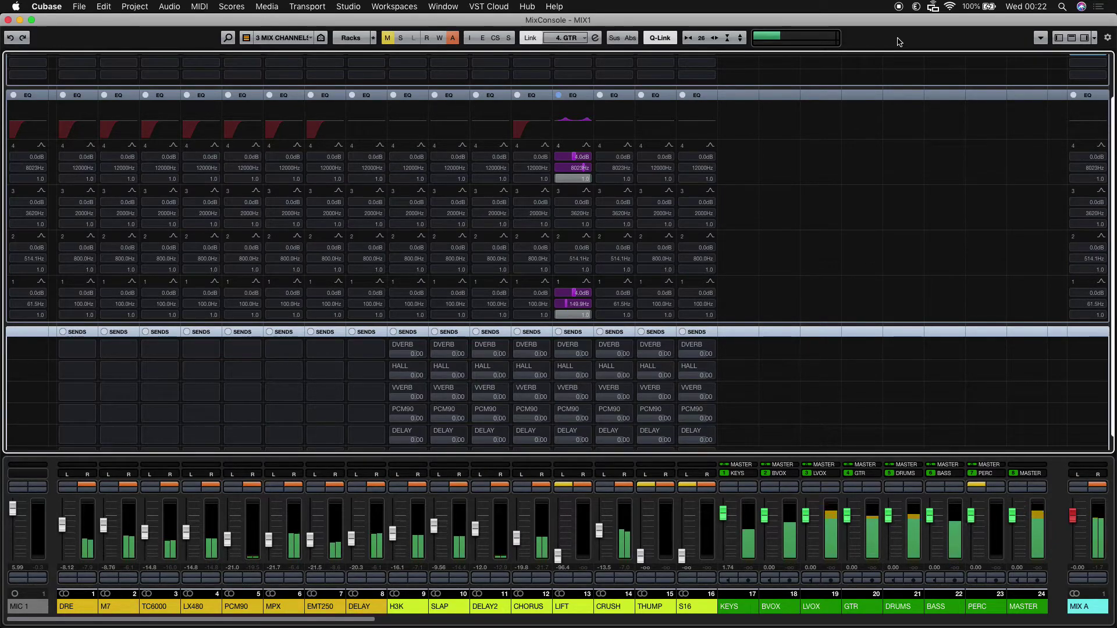
{"action": "key", "text": "2"}
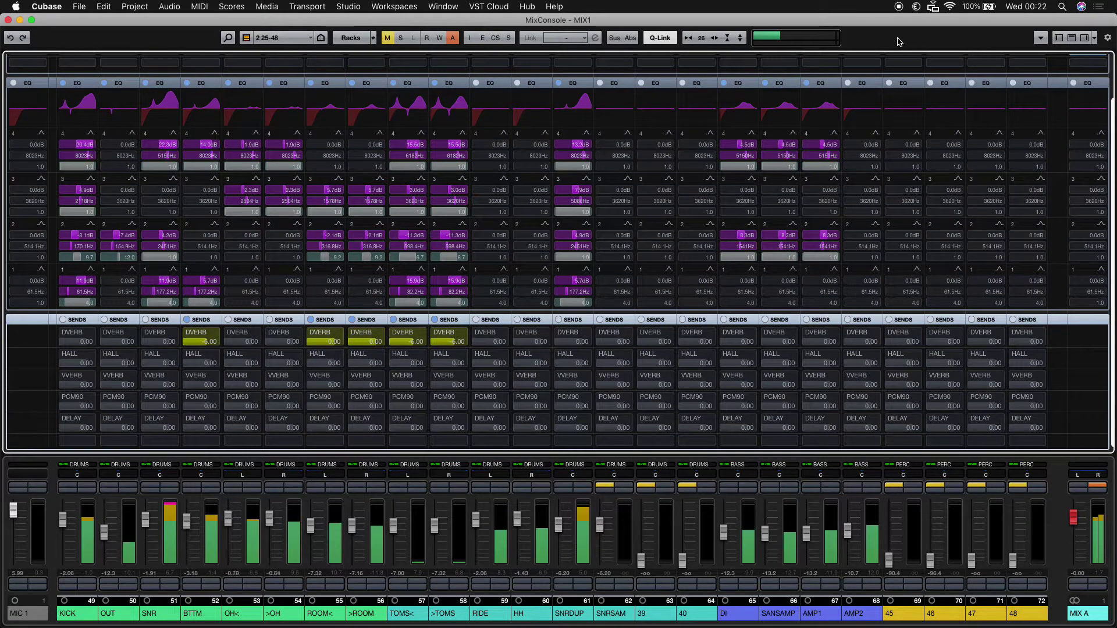
{"action": "key", "text": "super+grave"}
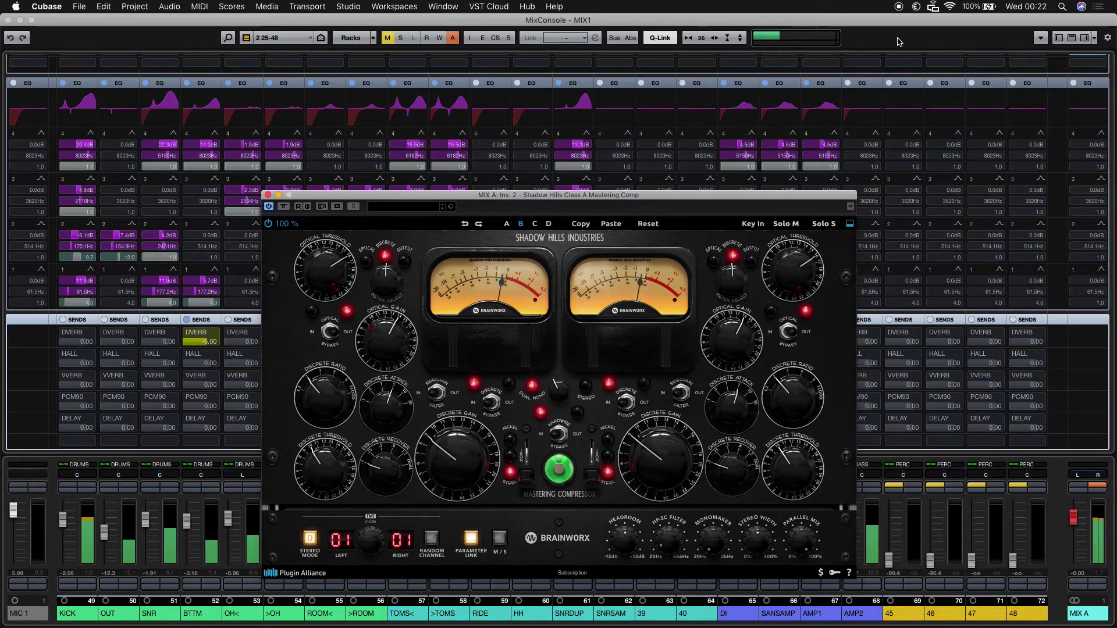
{"action": "key", "text": "super+w"}
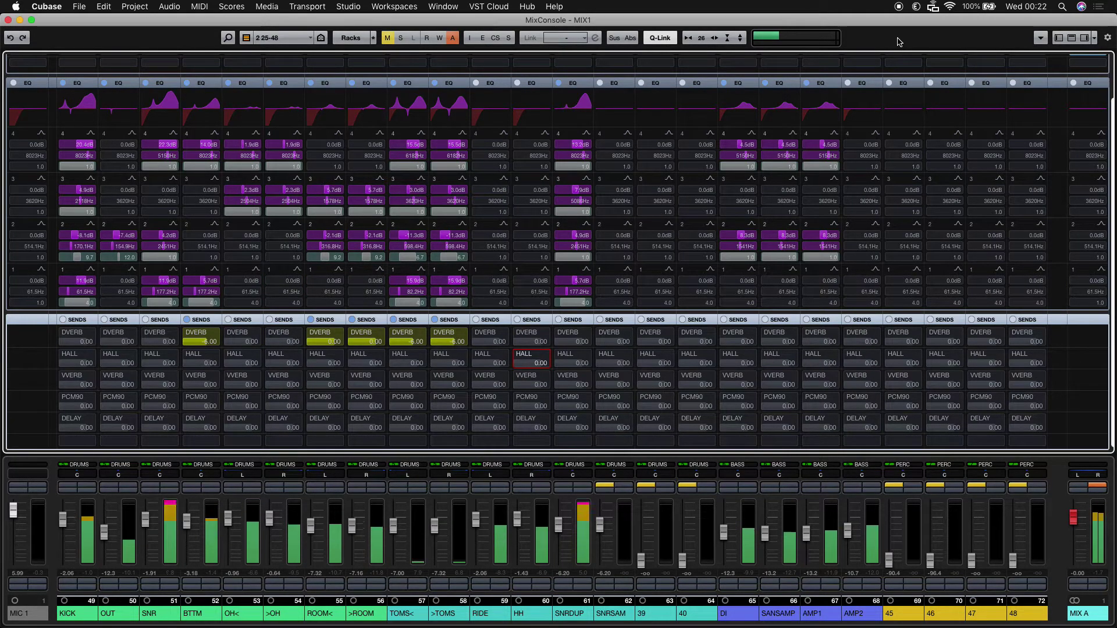
Step: Check the vocal and guitar channels in 1 1-24, and bring up the 3 MIX CHANNELS configuration with the effects and groups
{"action": "key", "text": "1"}
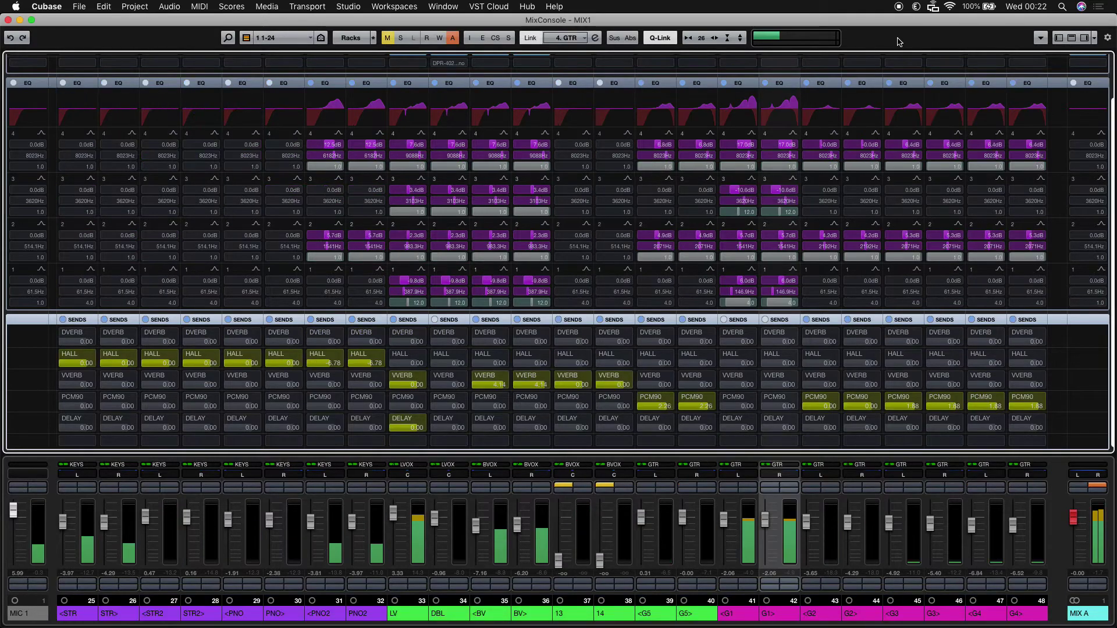
{"action": "key", "text": "3"}
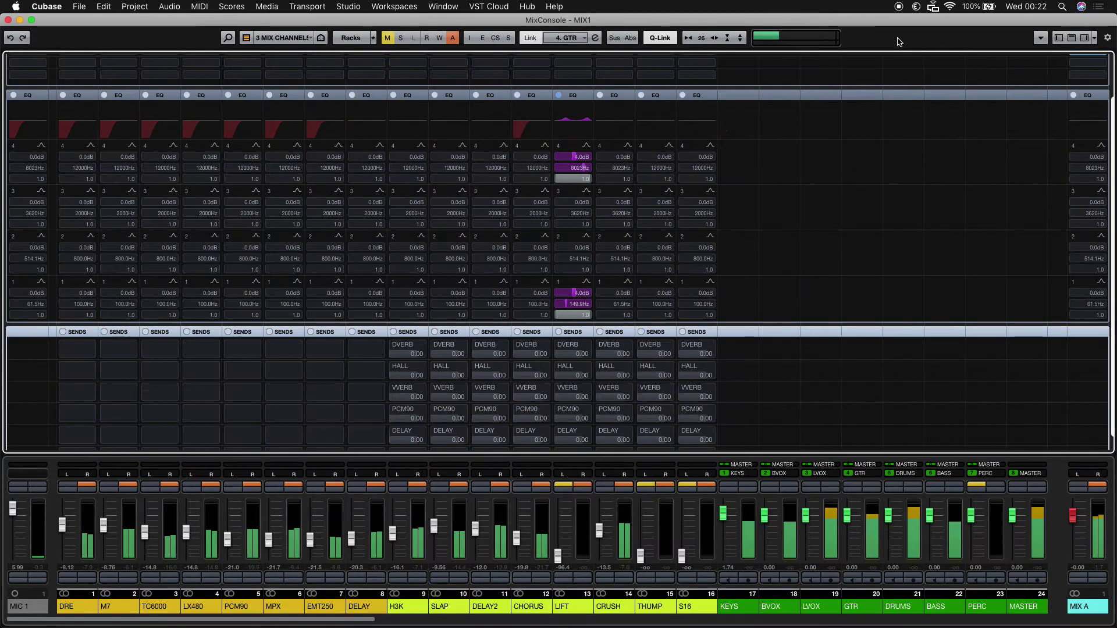